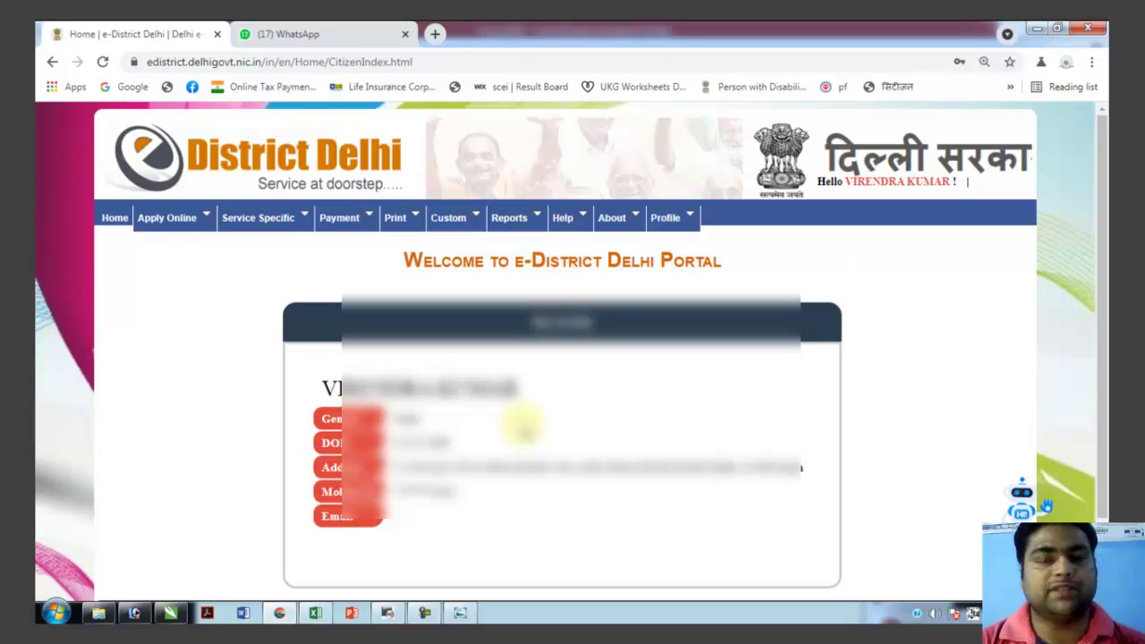
Open Apply for Services and scroll down to the Building & Other Construction Workers section.
mouse_move(409, 347)
left_mouse_down()
mouse_move(230, 243)
mouse_move(313, 226)
left_mouse_up()
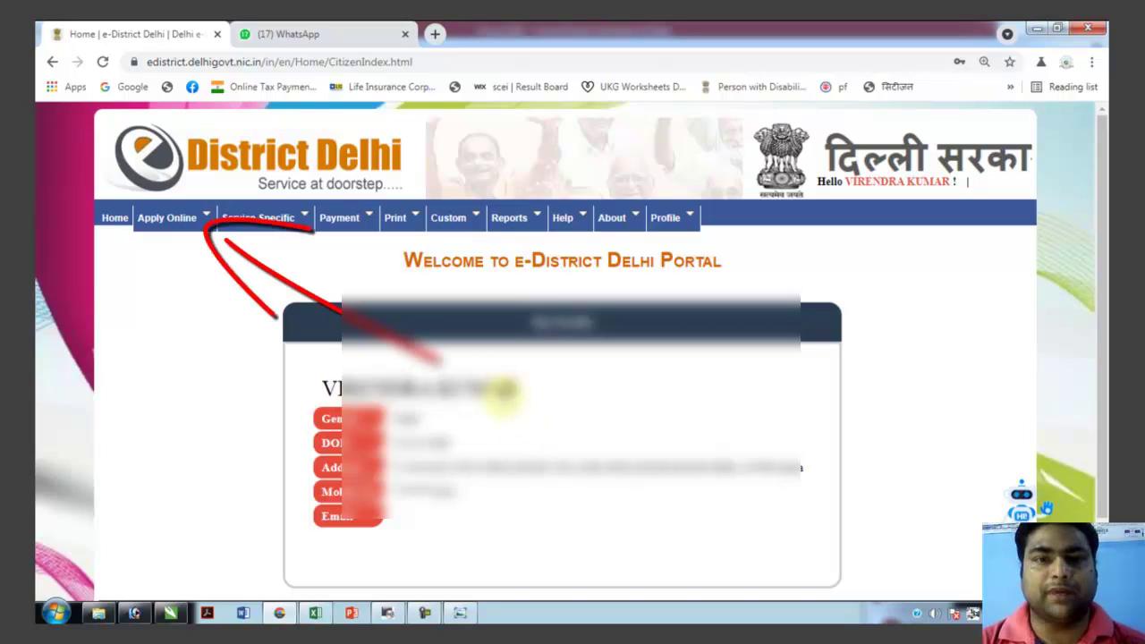
mouse_move(170, 220)
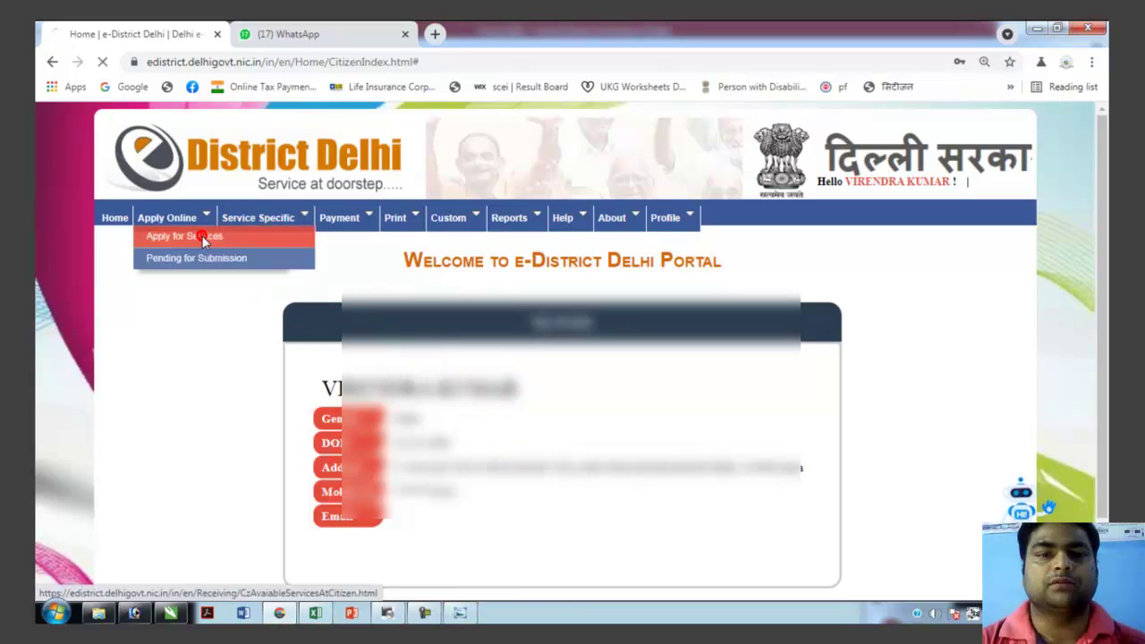
left_click(202, 235)
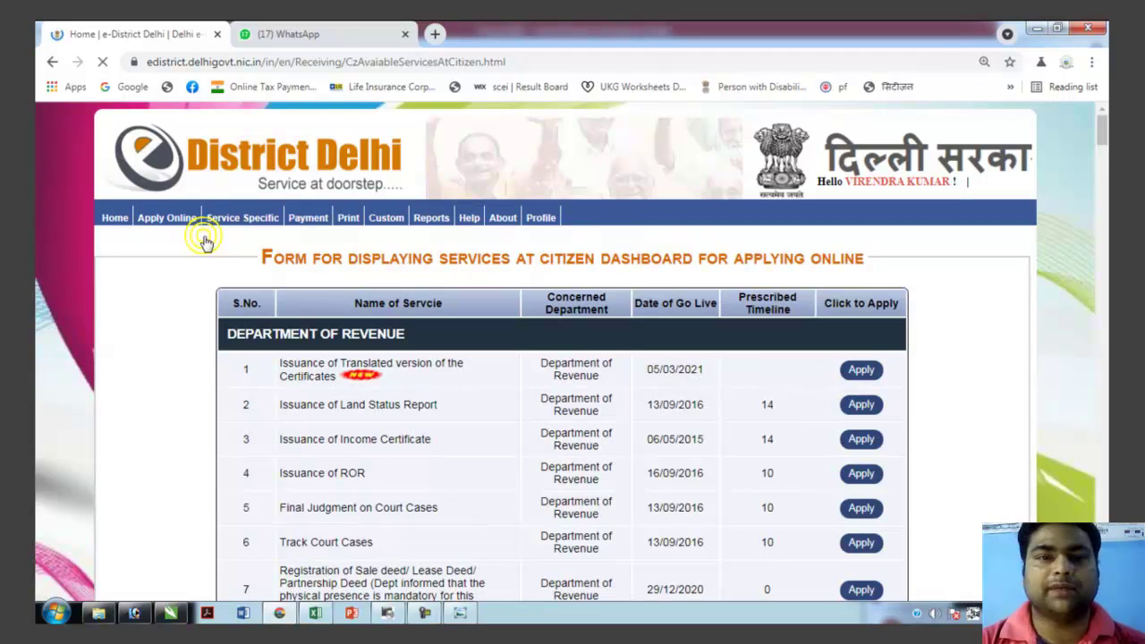
scroll(409, 435, "down", 3)
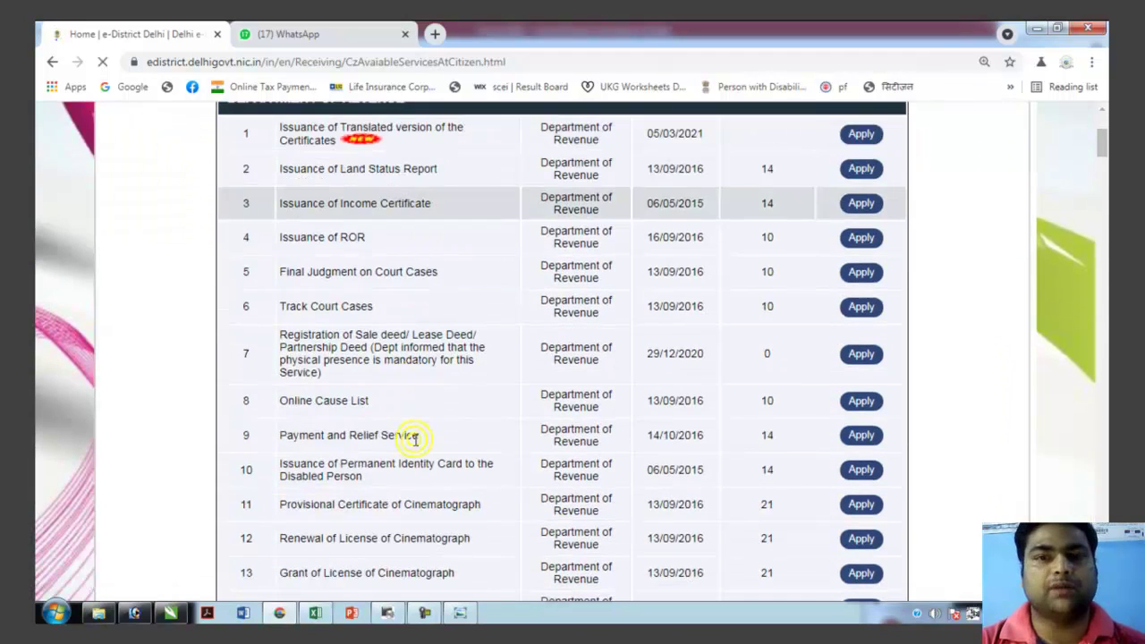
scroll(289, 422, "down", 12)
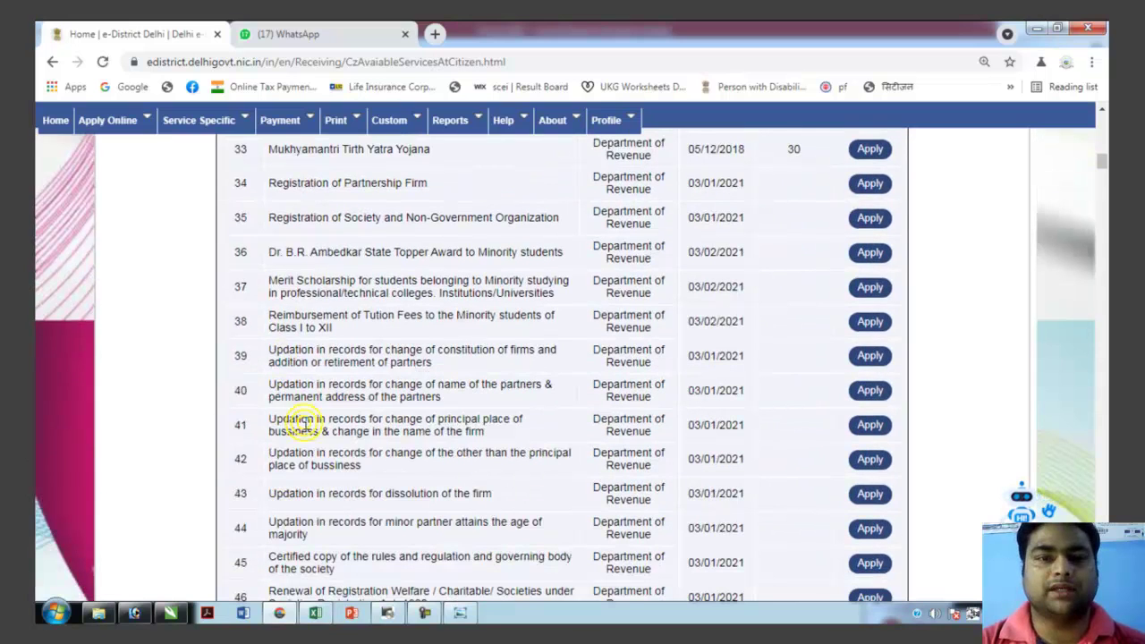
scroll(299, 423, "down", 4)
scroll(304, 429, "down", 9)
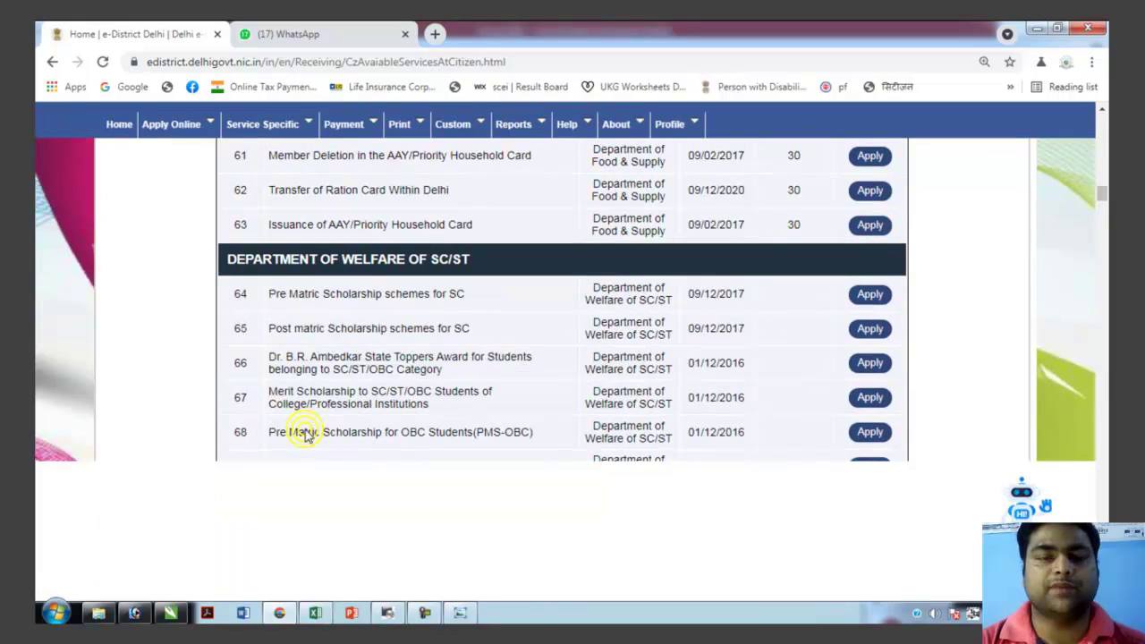
scroll(304, 430, "down", 2)
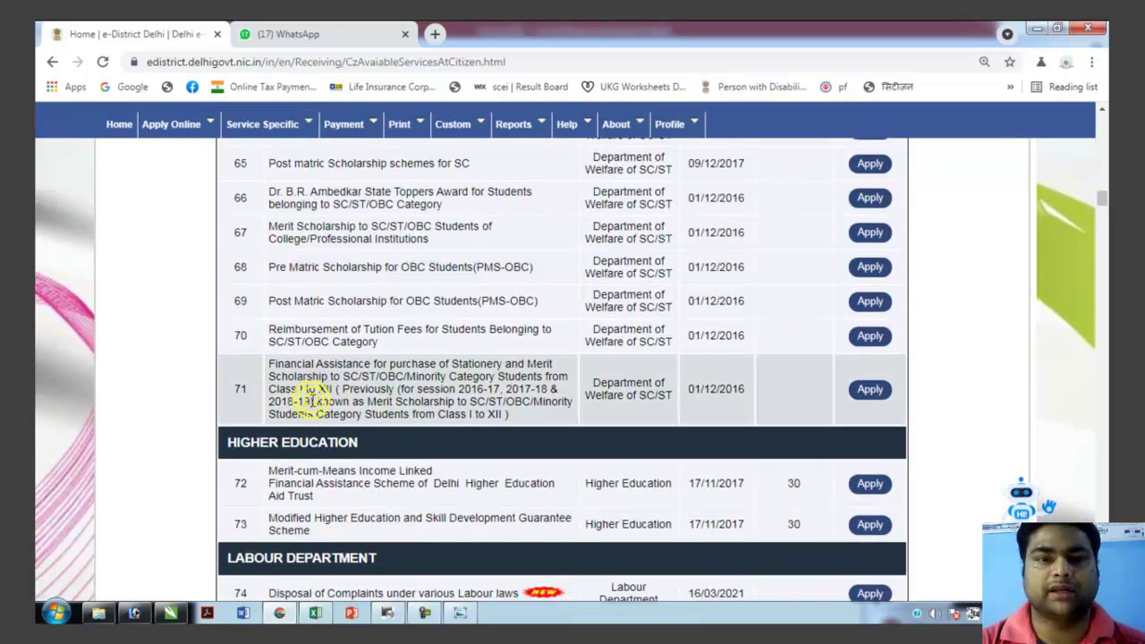
scroll(311, 400, "down", 20)
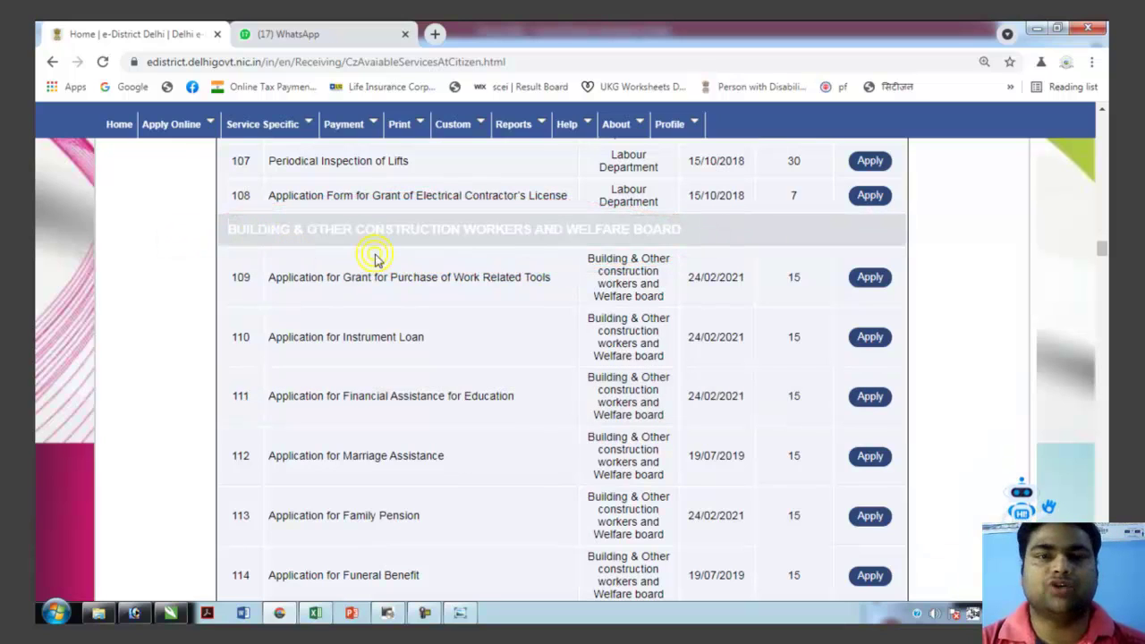
scroll(327, 368, "down", 3)
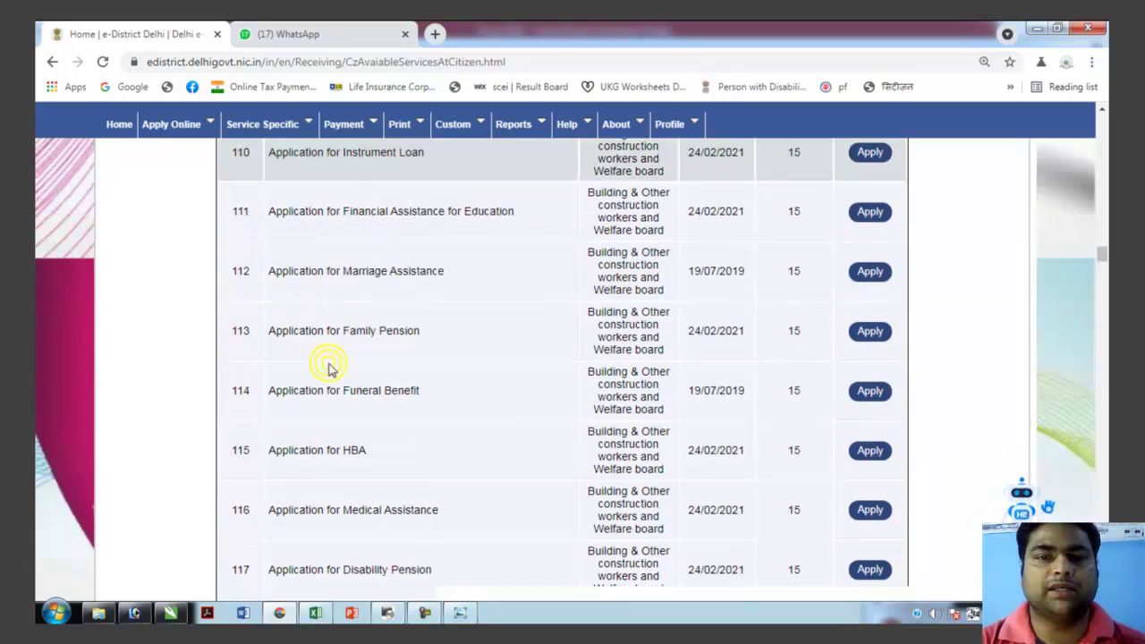
scroll(312, 470, "down", 7)
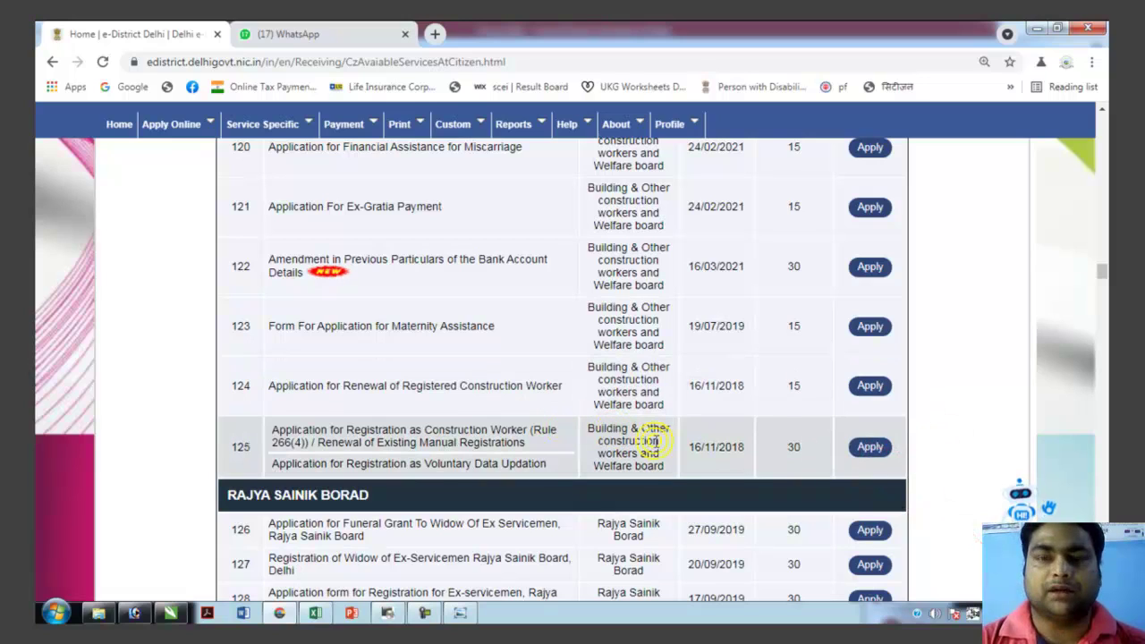
left_click(869, 388)
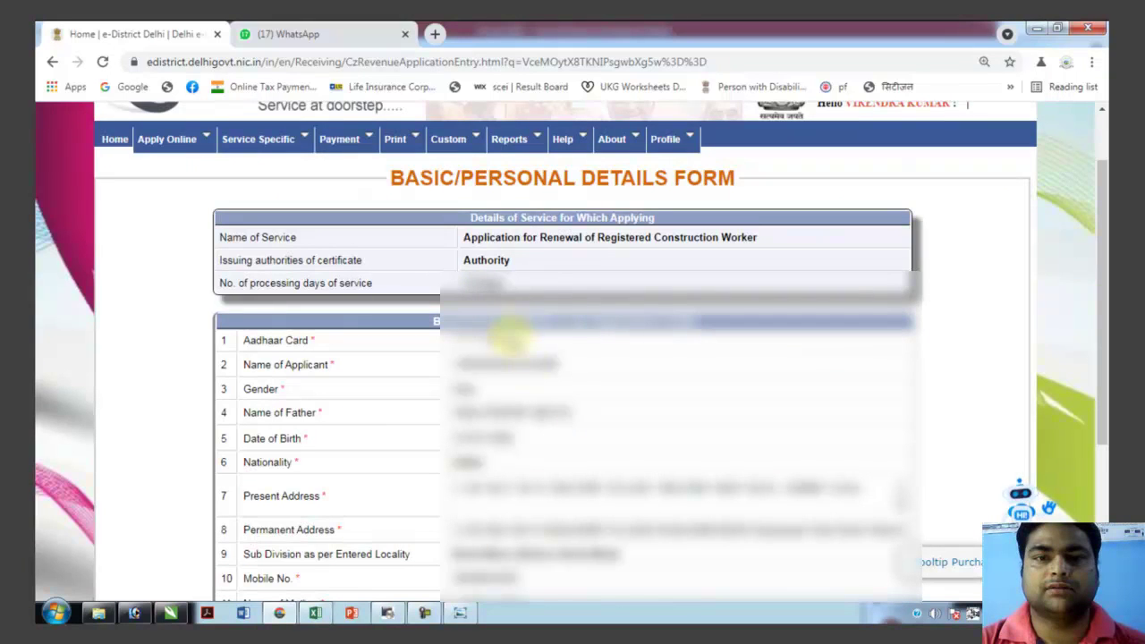
scroll(534, 386, "down", 1)
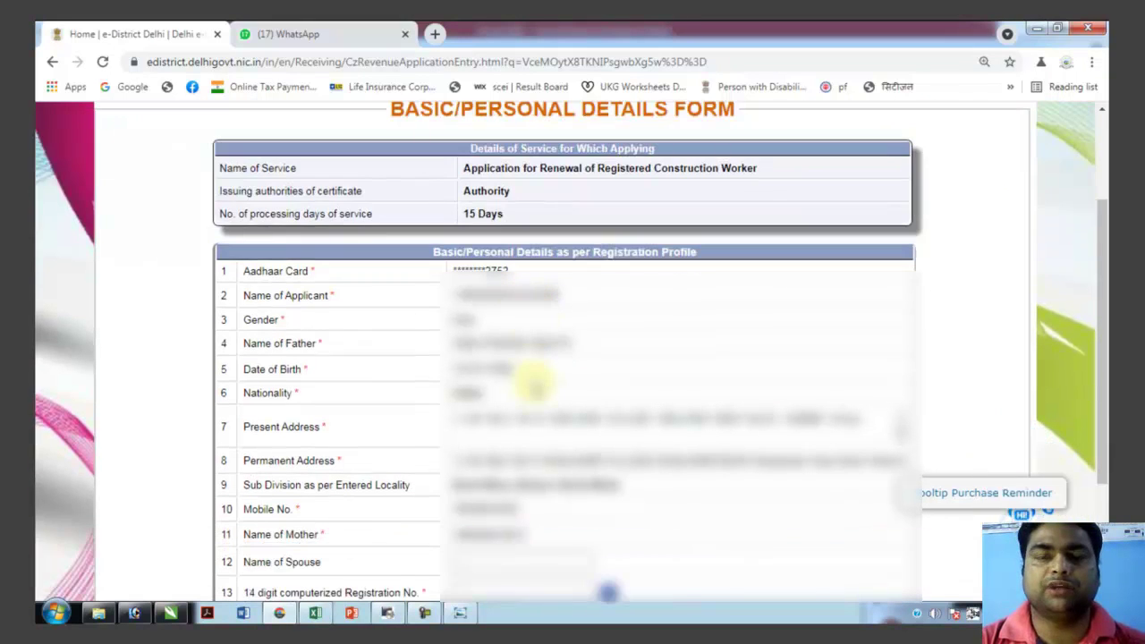
scroll(536, 381, "down", 1)
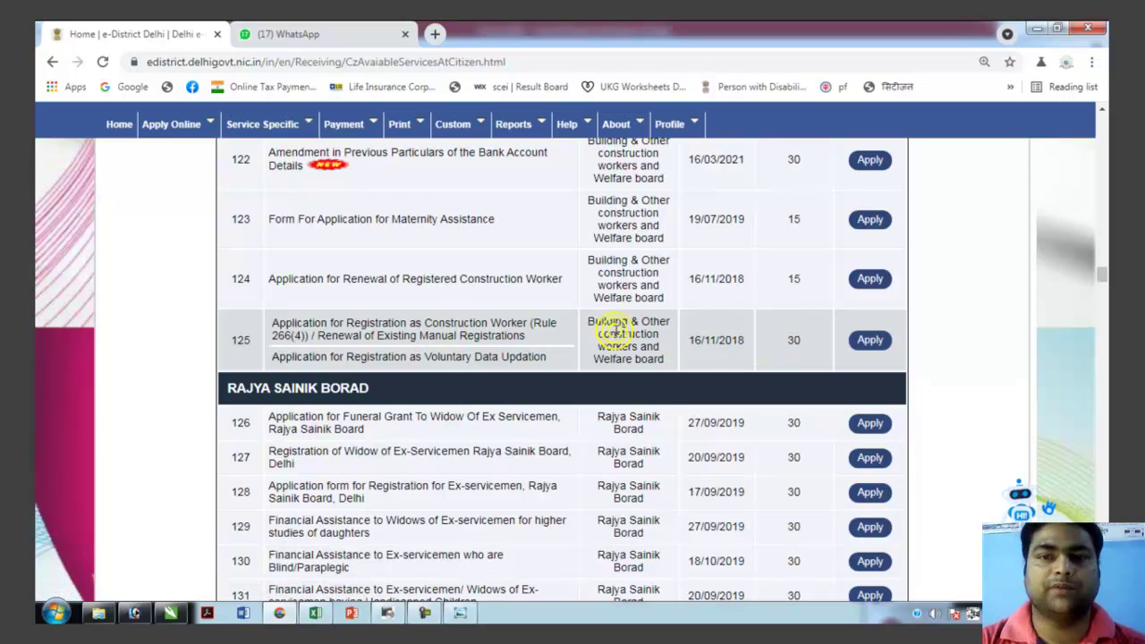
Start the Application for Registration as Construction Worker (row 125) and review the Basic/Personal Details form.
left_click(872, 344)
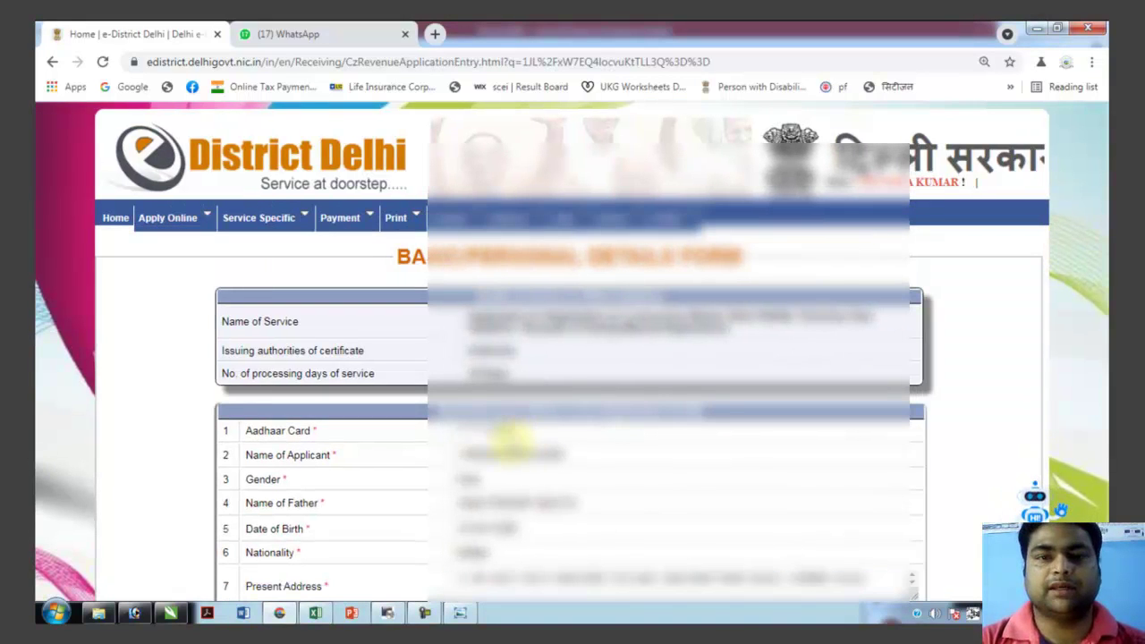
scroll(515, 474, "down", 1)
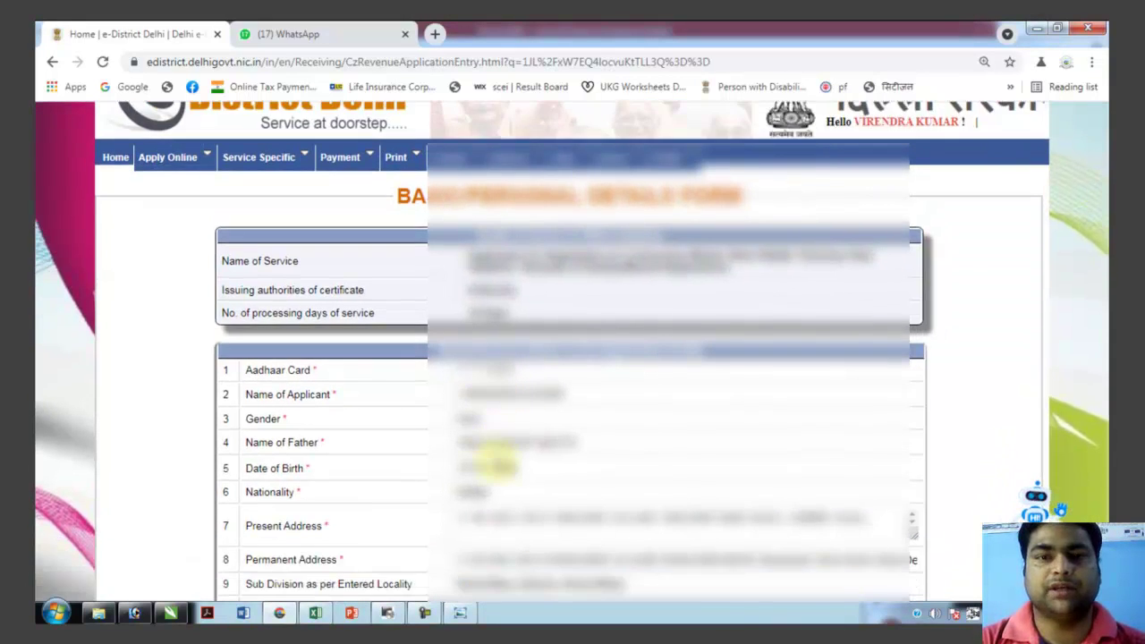
scroll(501, 465, "down", 4)
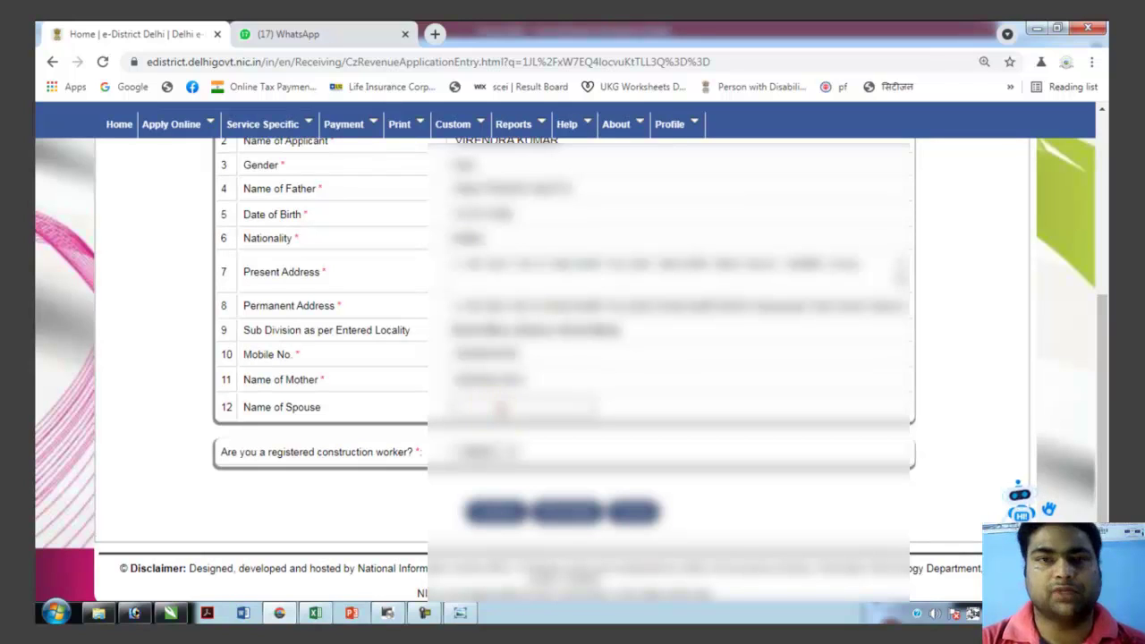
Fill in the spouse's name from the saved suggestions.
left_click(499, 408)
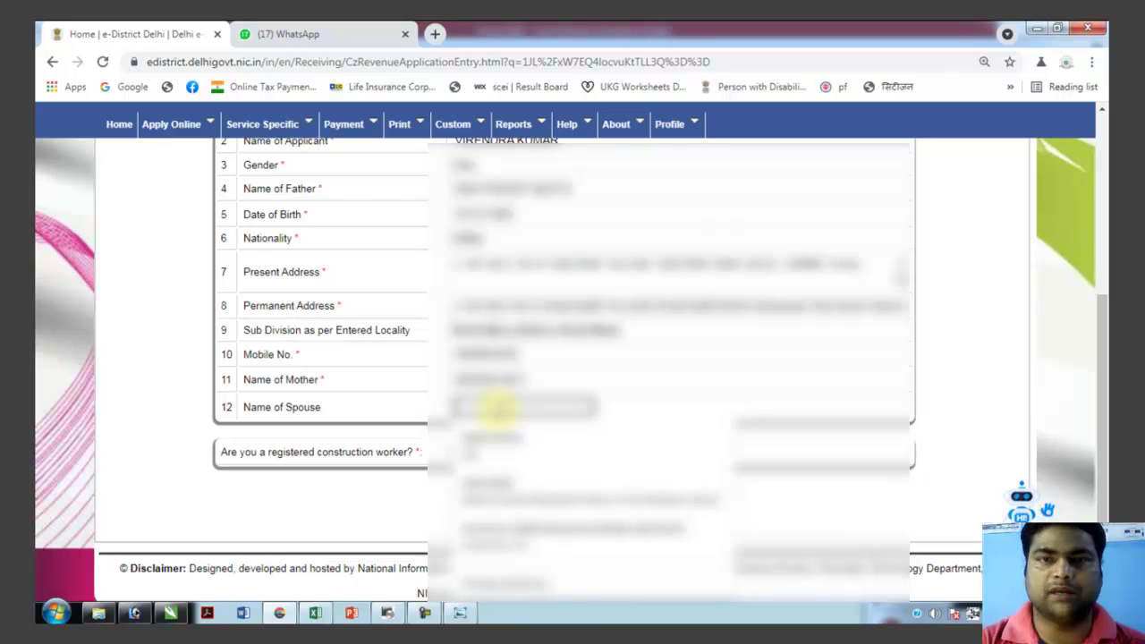
left_click(497, 408)
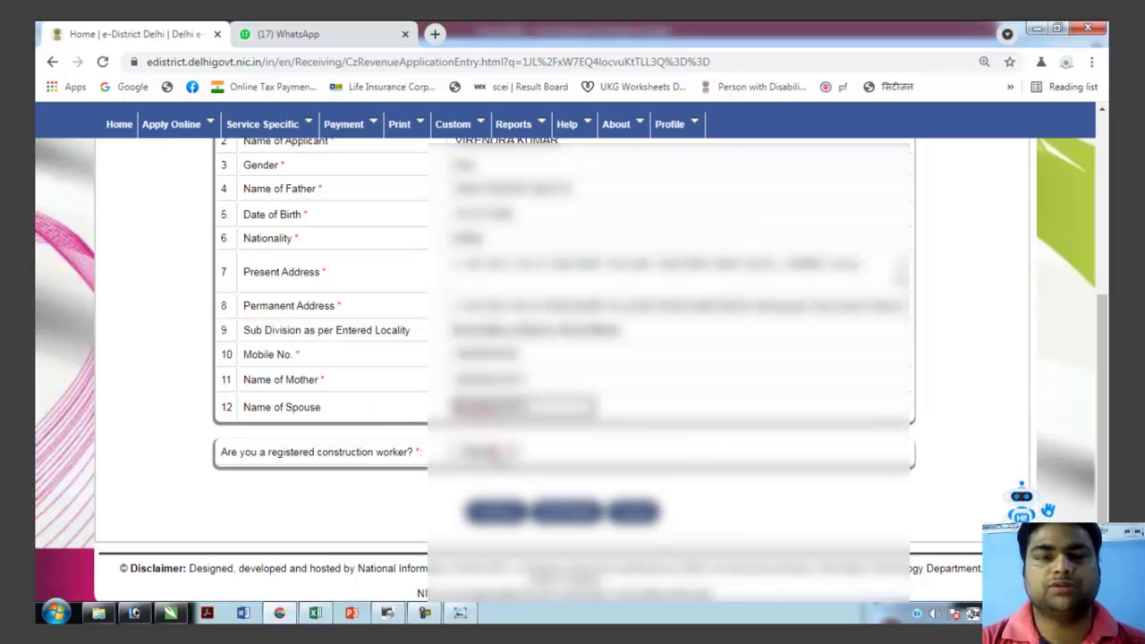
left_click(474, 497)
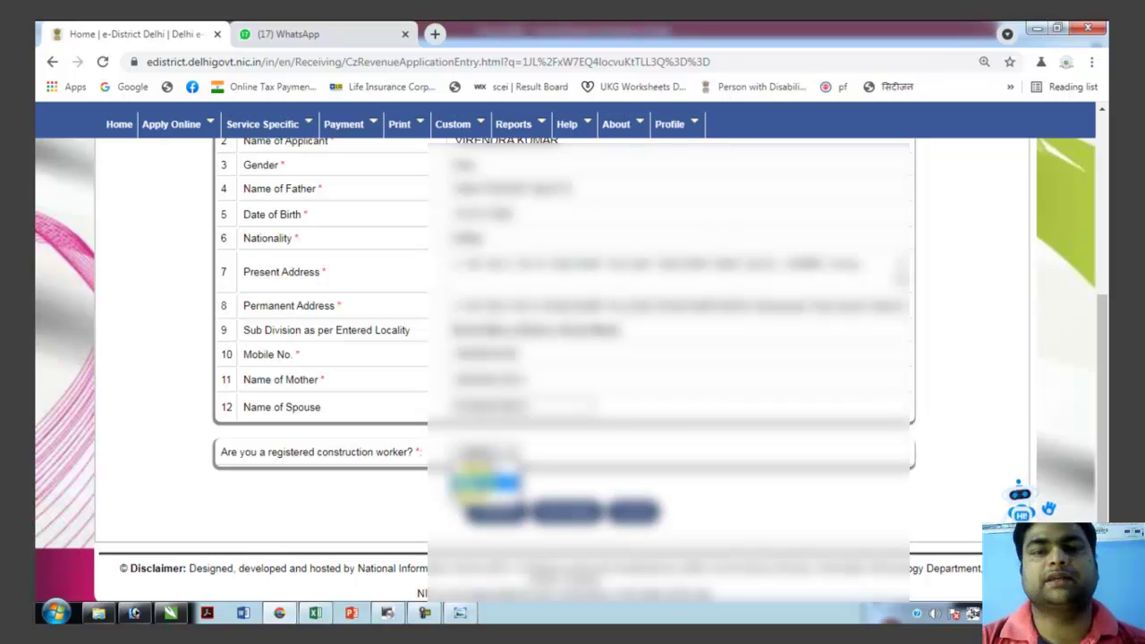
Answer the registered-construction-worker question with an option needing no expiry date, then submit.
left_click(483, 483)
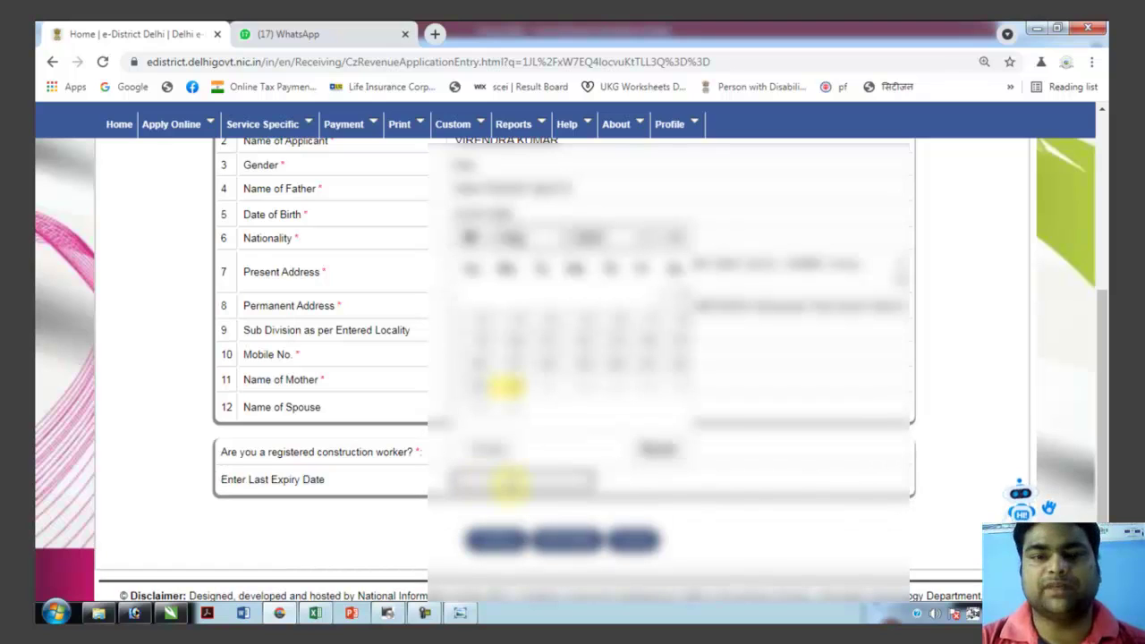
left_click(505, 386)
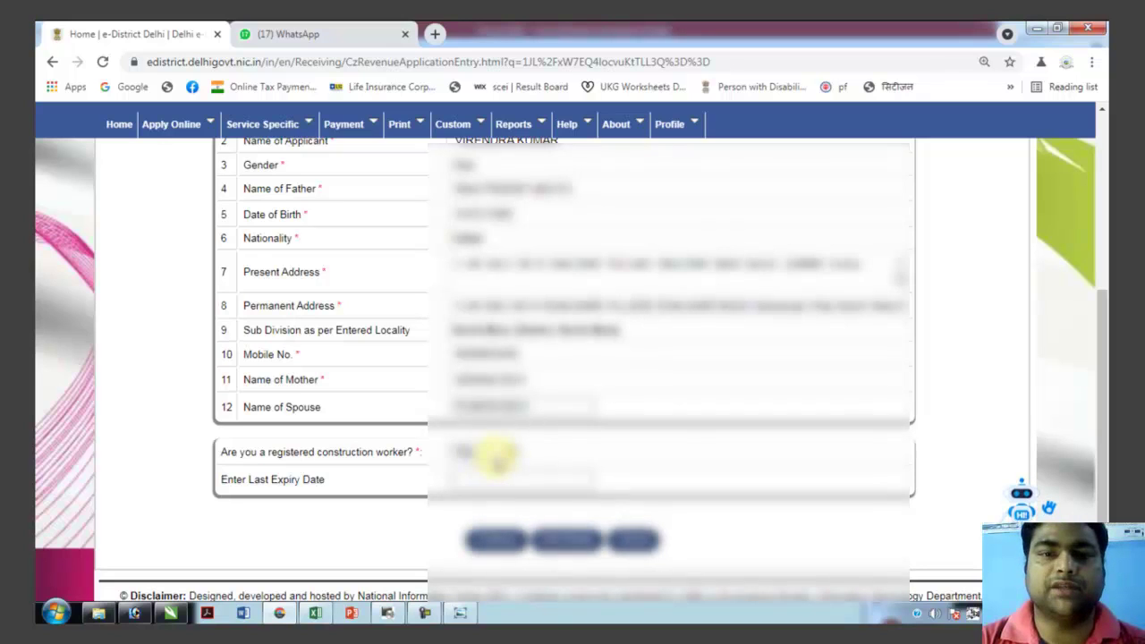
left_click(494, 453)
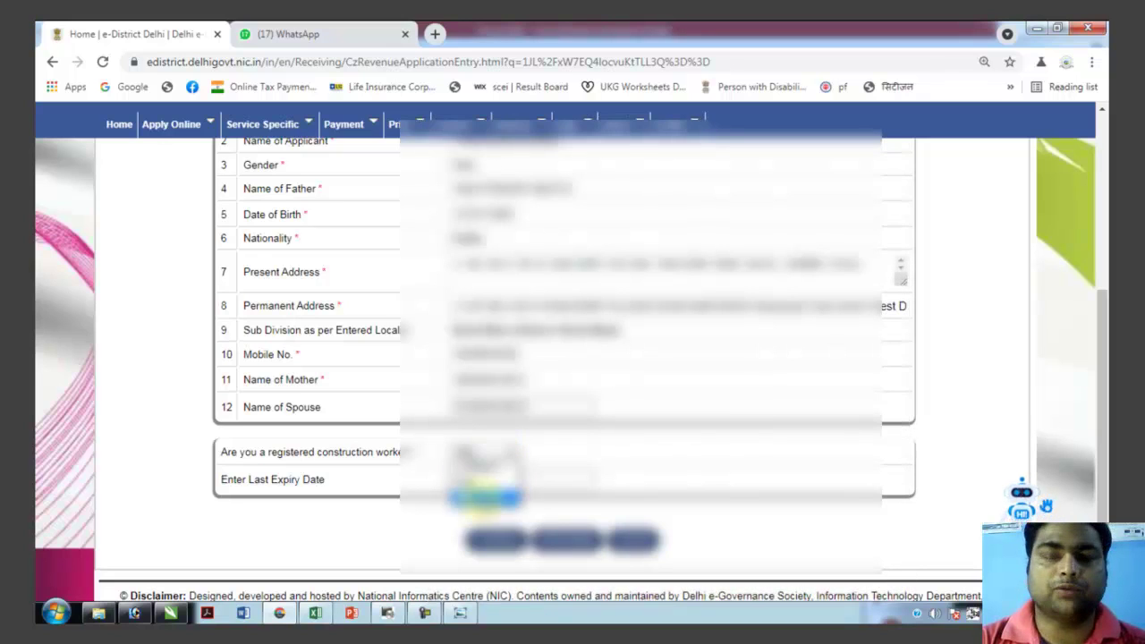
left_click(485, 497)
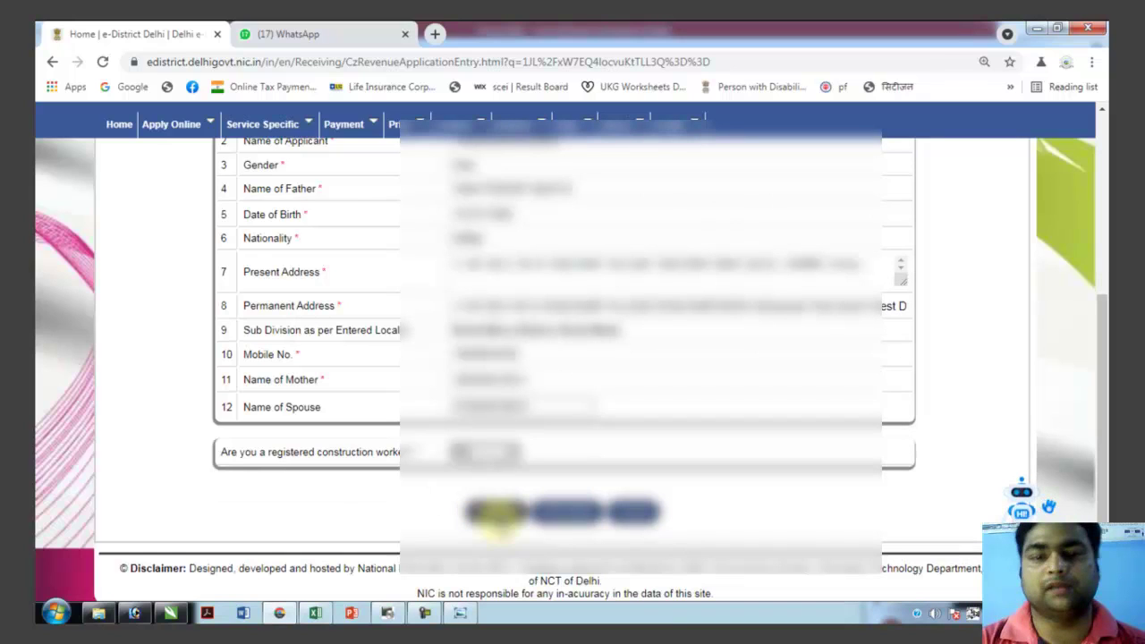
left_click(499, 511)
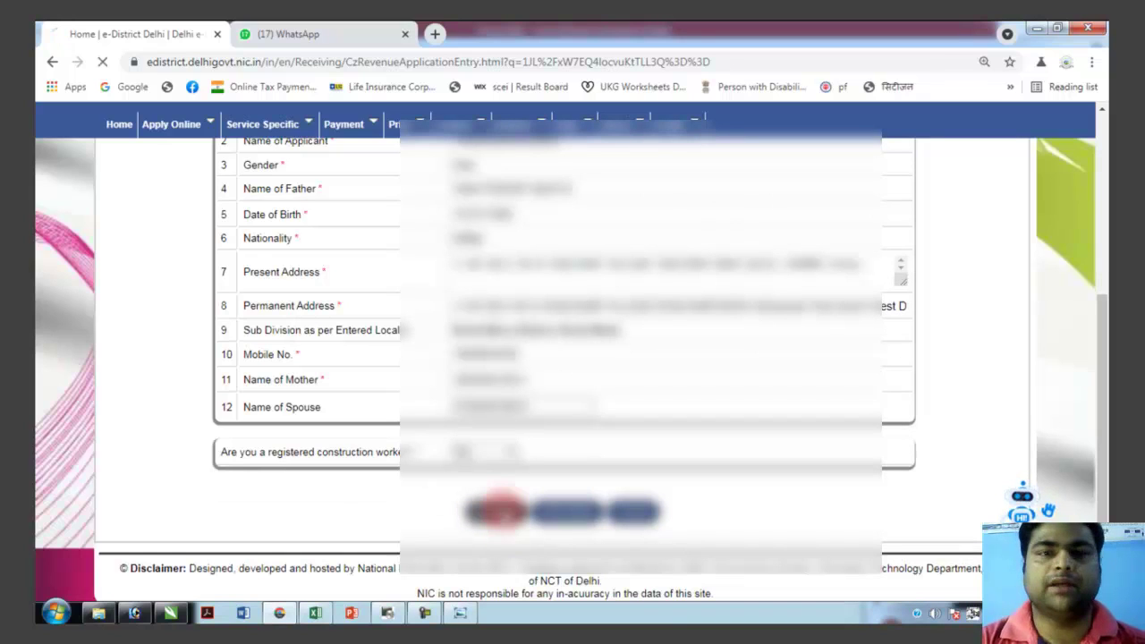
left_click(328, 502)
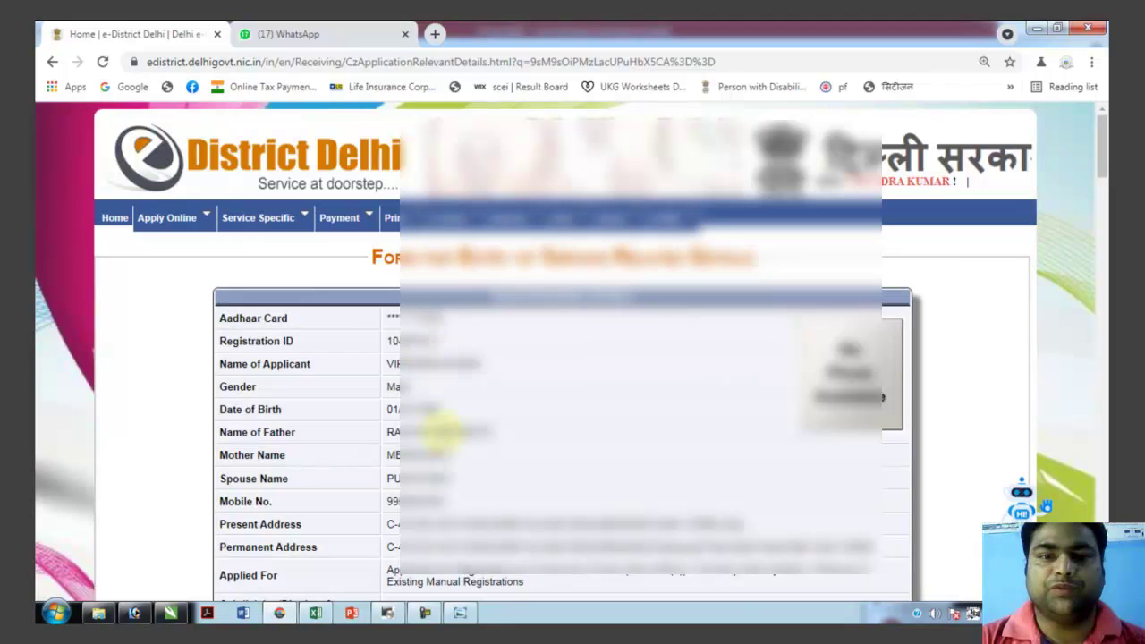
Select the applicant's marital status and move down to the work Entry Form.
scroll(467, 530, "down", 4)
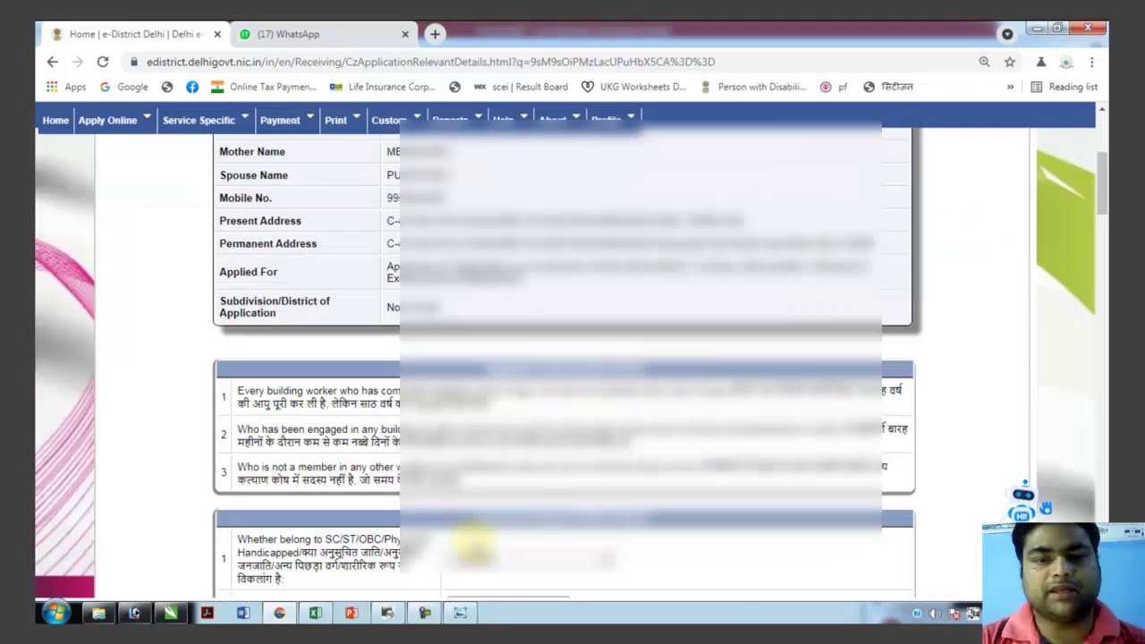
scroll(475, 537, "down", 1)
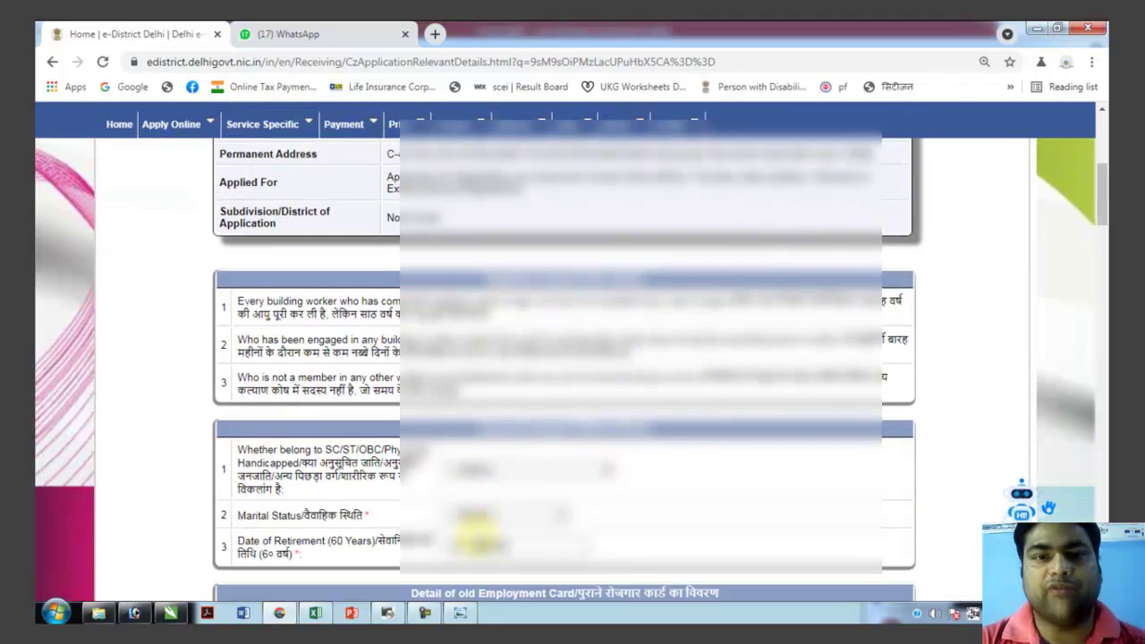
scroll(472, 524, "down", 1)
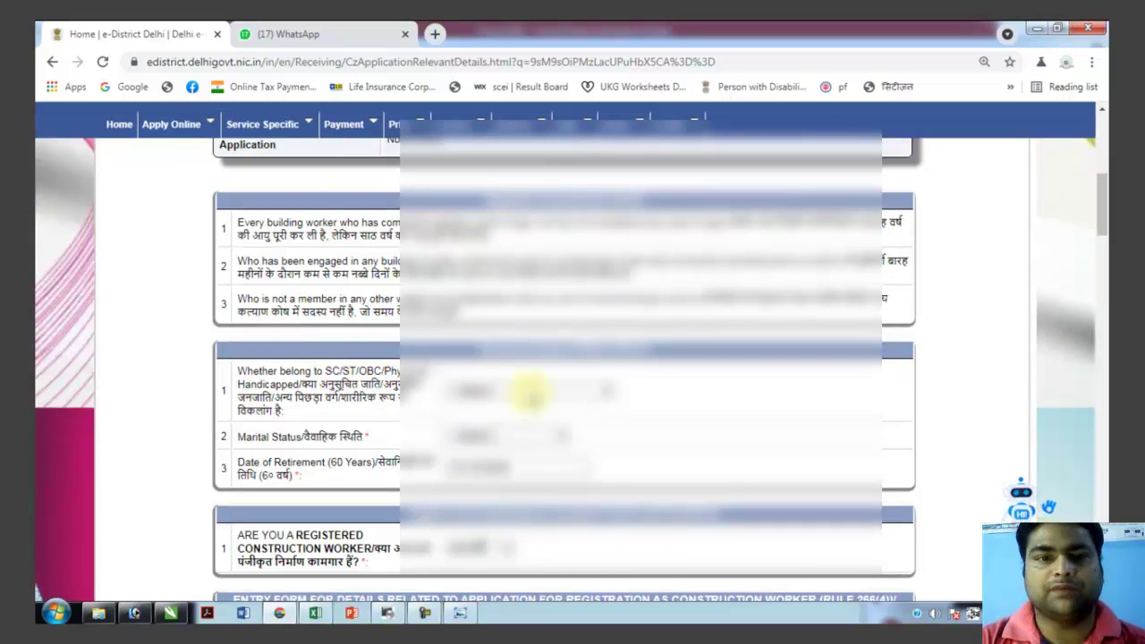
left_click(506, 438)
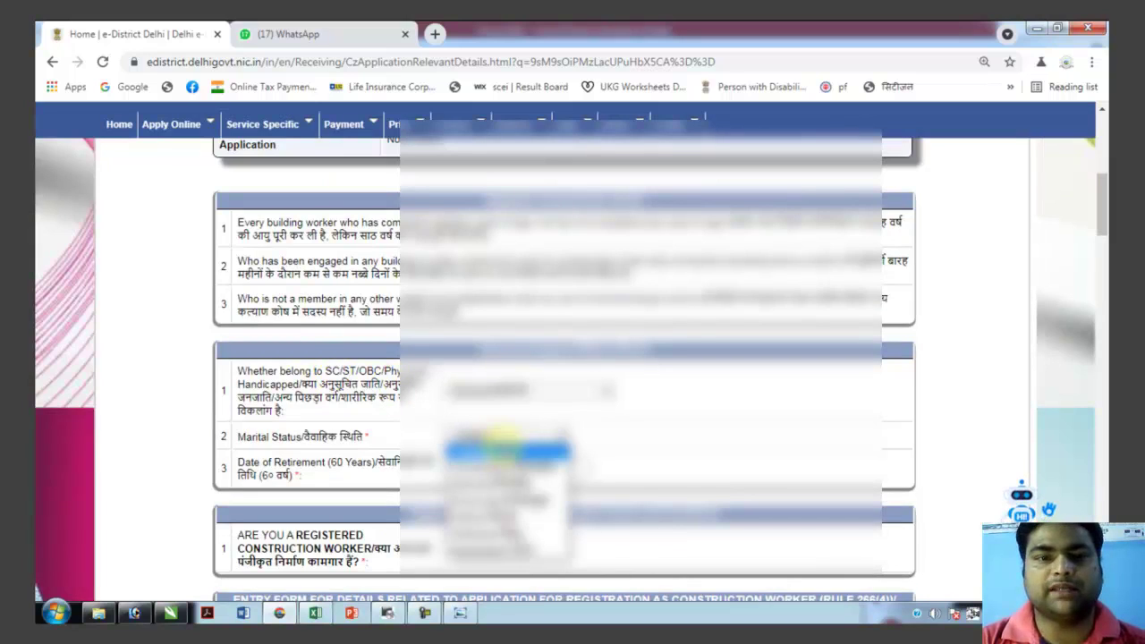
left_click(497, 483)
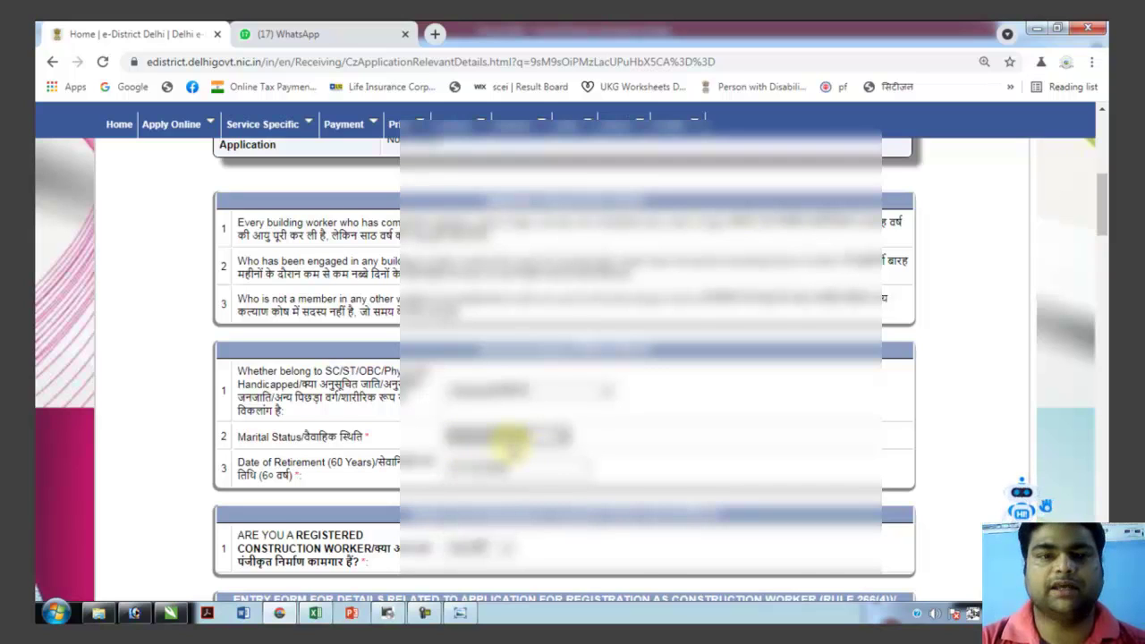
scroll(505, 445, "down", 1)
scroll(505, 446, "down", 3)
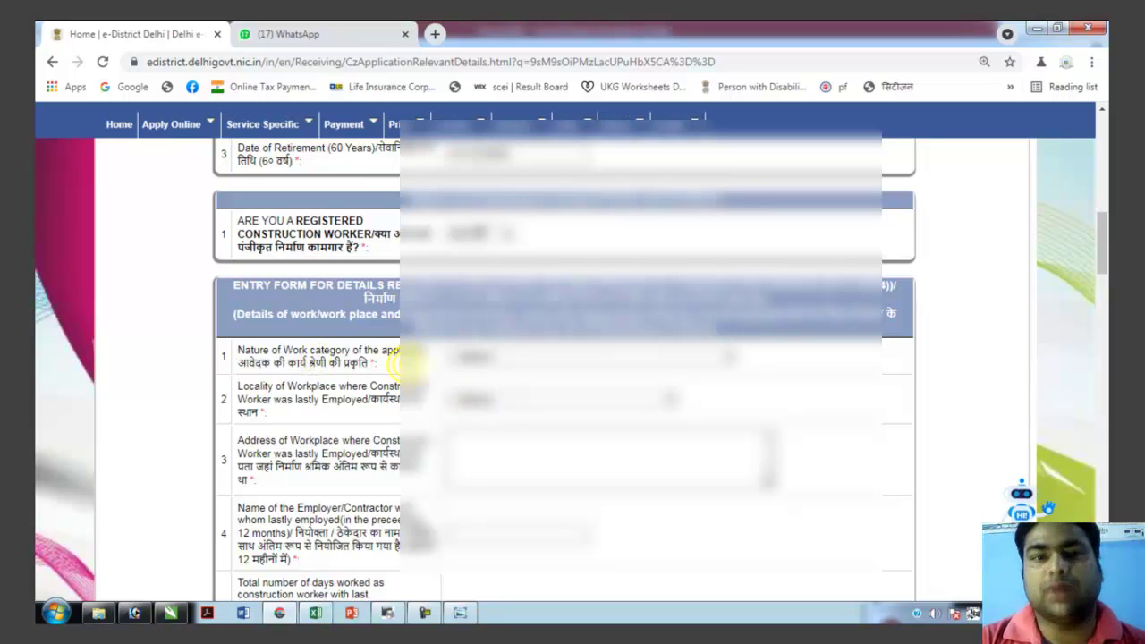
Choose Beldar/ Coolie/ Mazdoor from the Nature of Work category list.
left_click(507, 353)
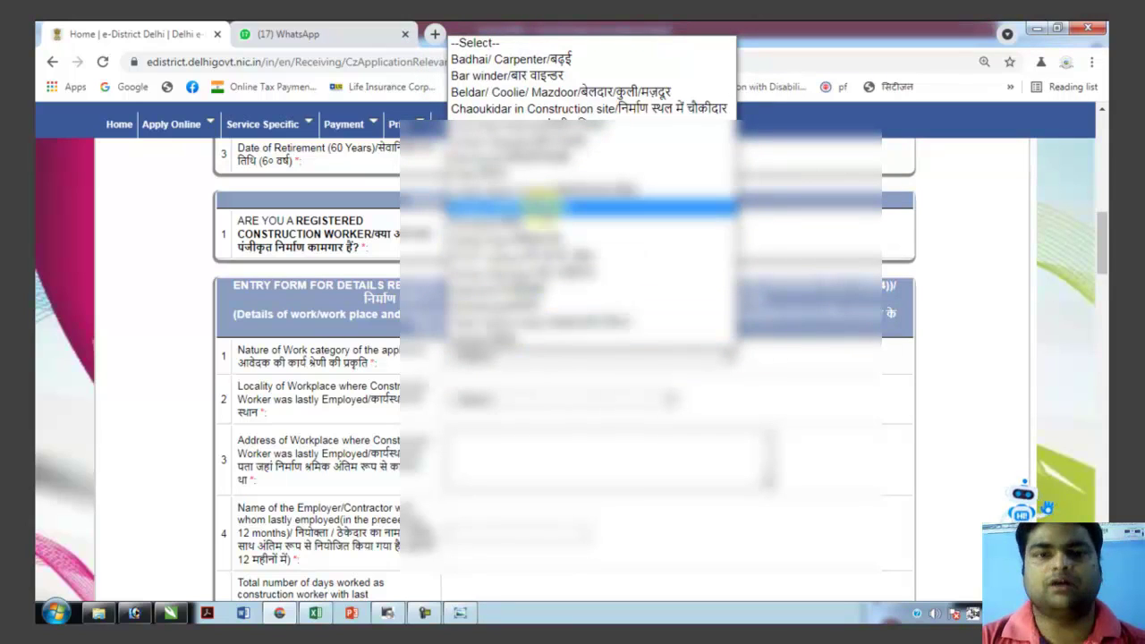
left_click(580, 93)
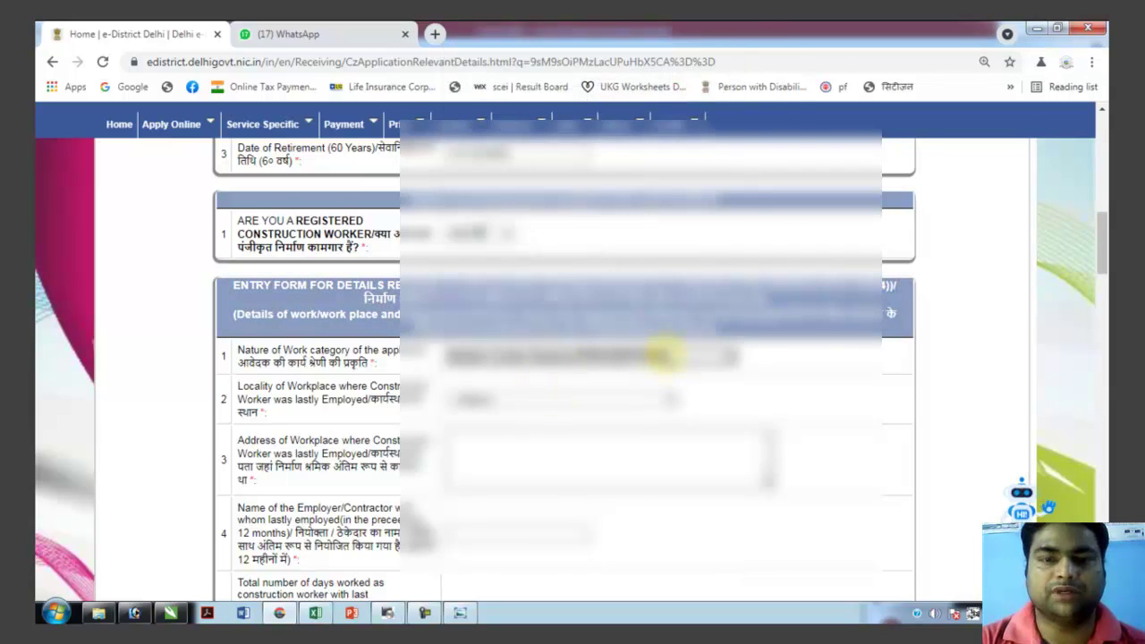
Pick the workplace locality from the Locality dropdown using the keyboard.
left_click(558, 404)
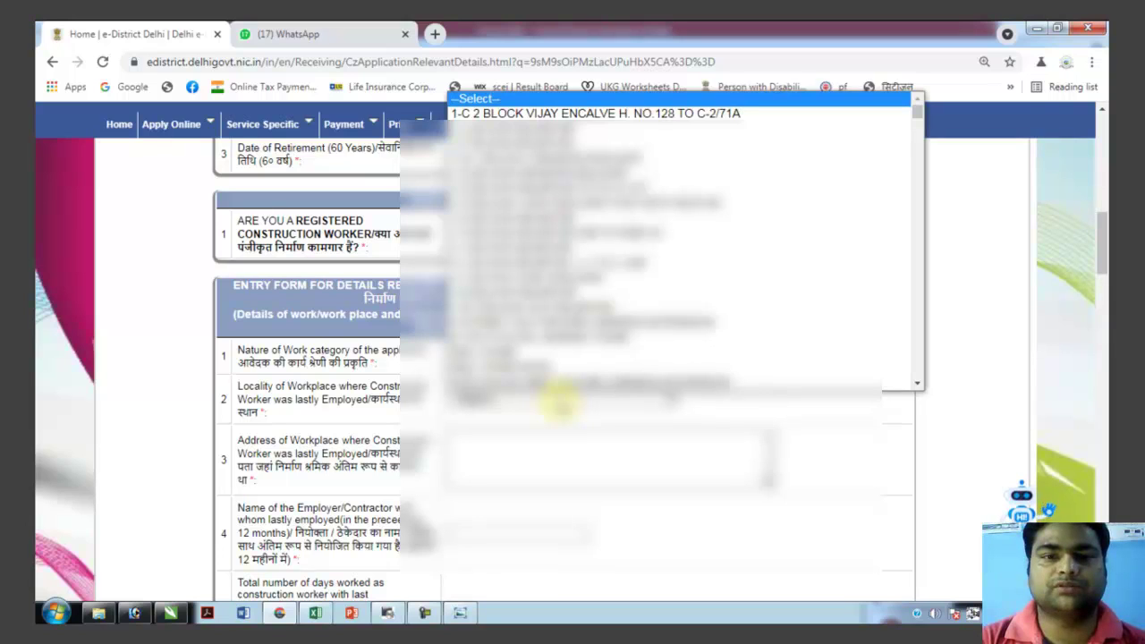
key("h")
key("h")
key("h")
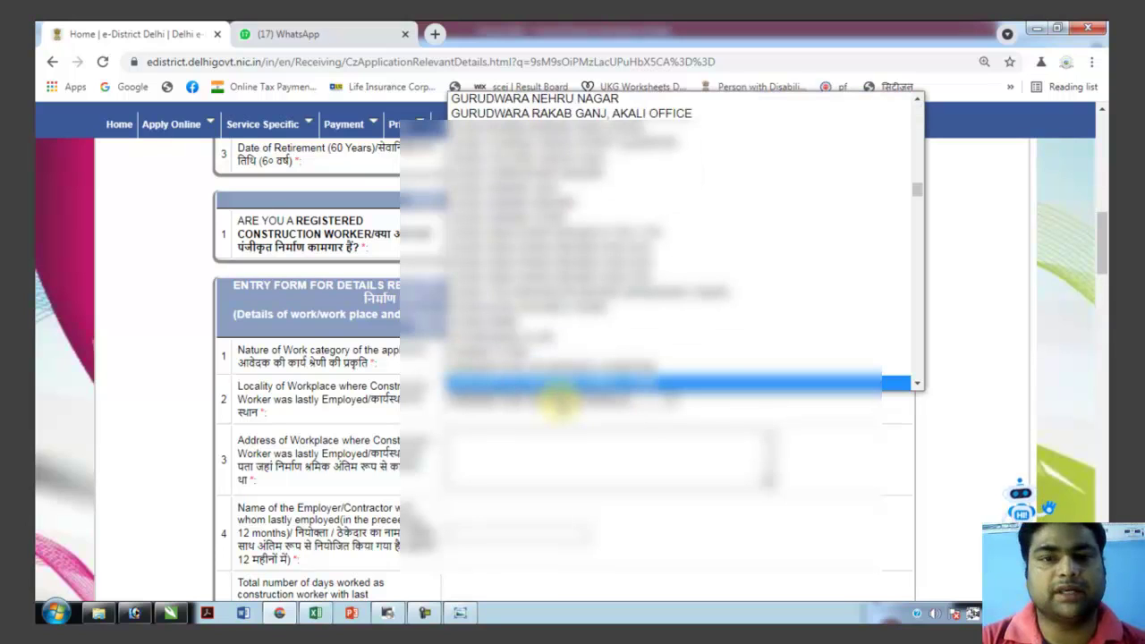
key("Down")
key("Down")
key("Down")
key("Down")
key("Down")
key("Down")
key("Down")
key("Up")
key("Up")
key("Return")
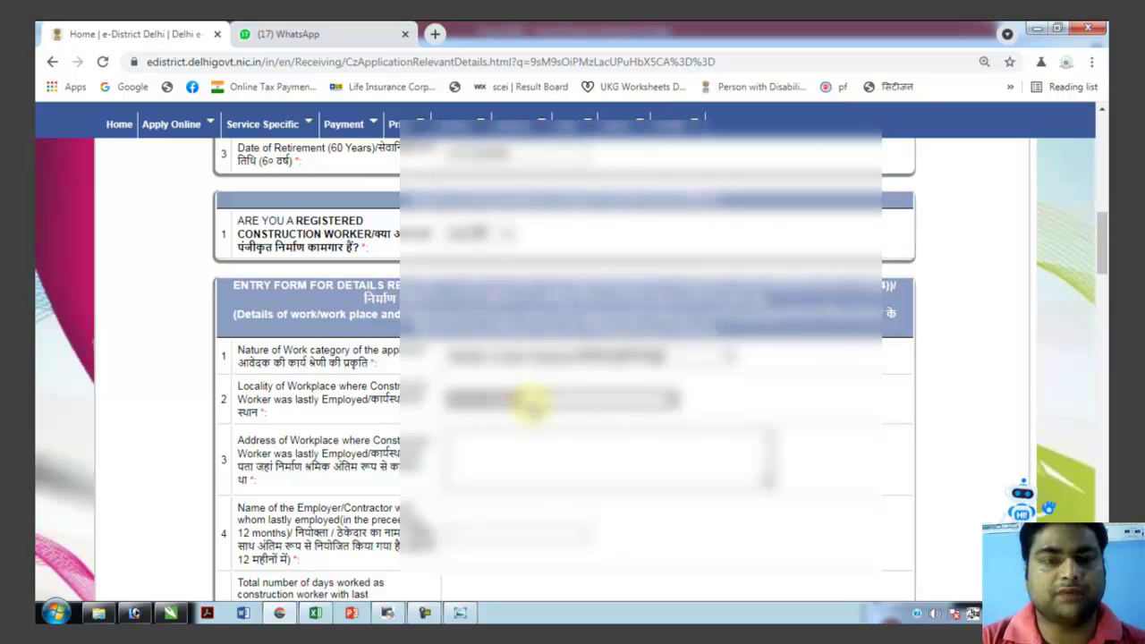
Enter workplace address 'MAR BAGH DELHI' and fill the employer's name from suggestions.
left_click(492, 454)
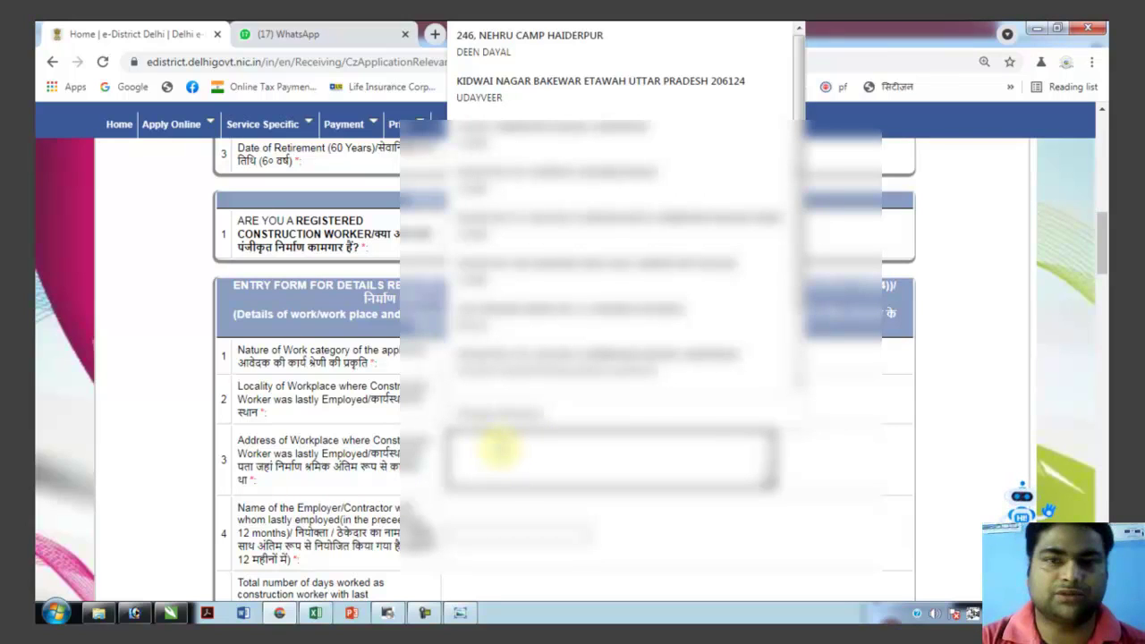
type("MAR BAGH DELHI")
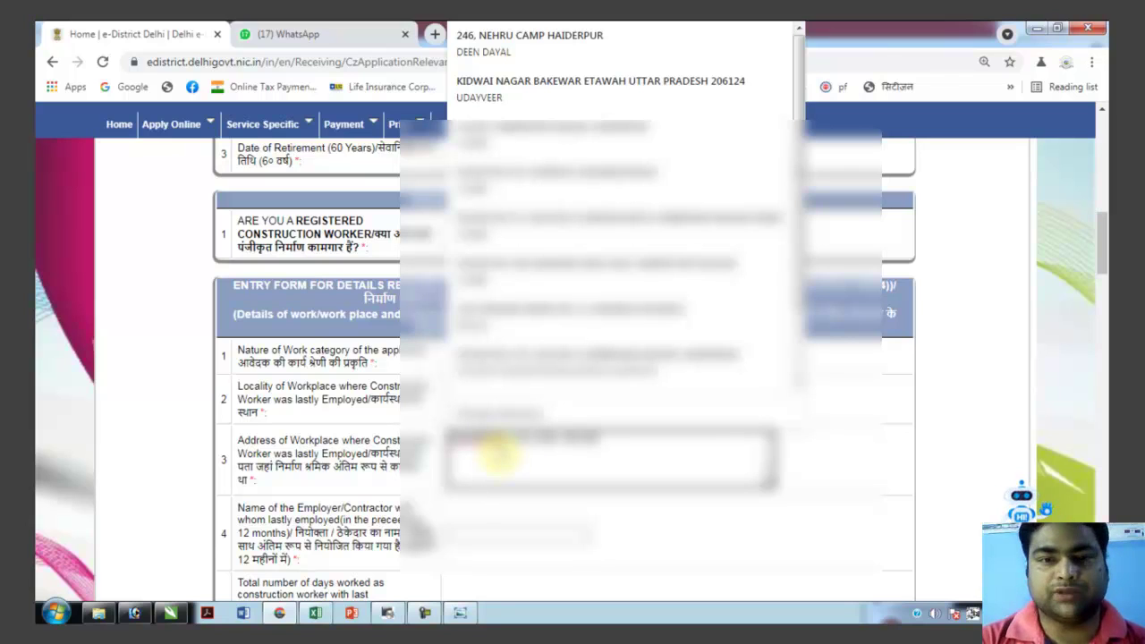
scroll(523, 528, "down", 1)
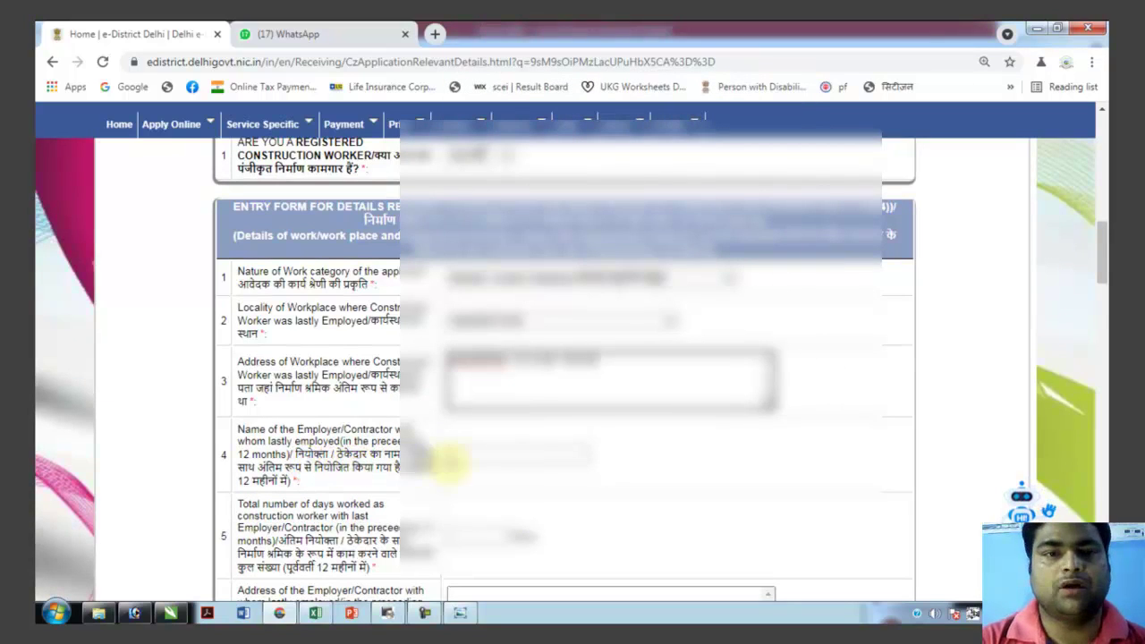
left_click(475, 463)
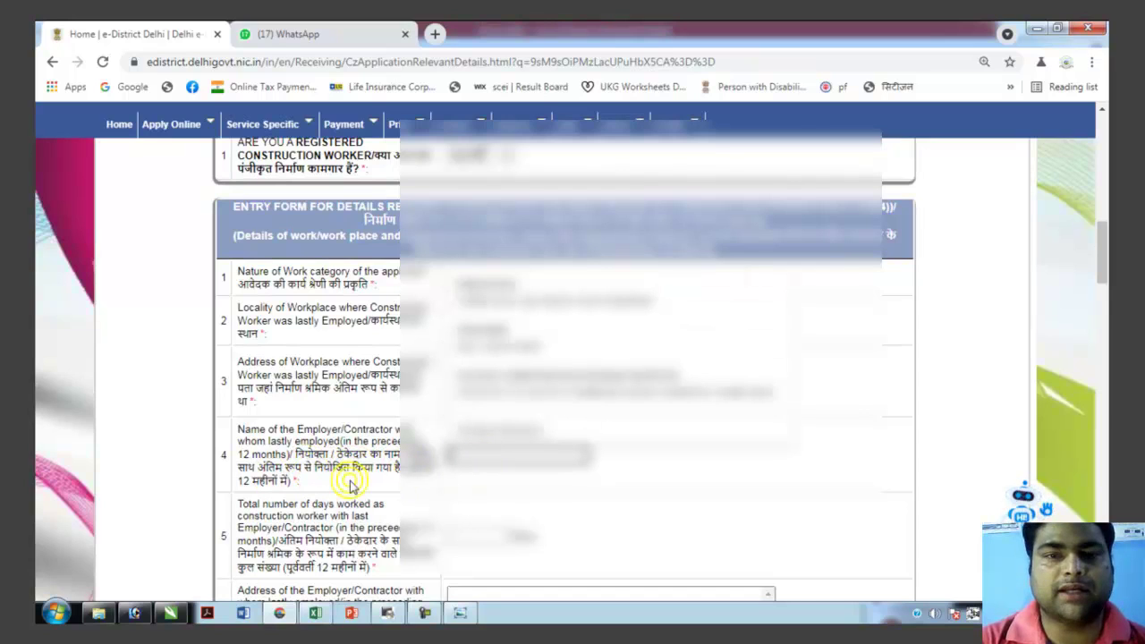
left_click(457, 494)
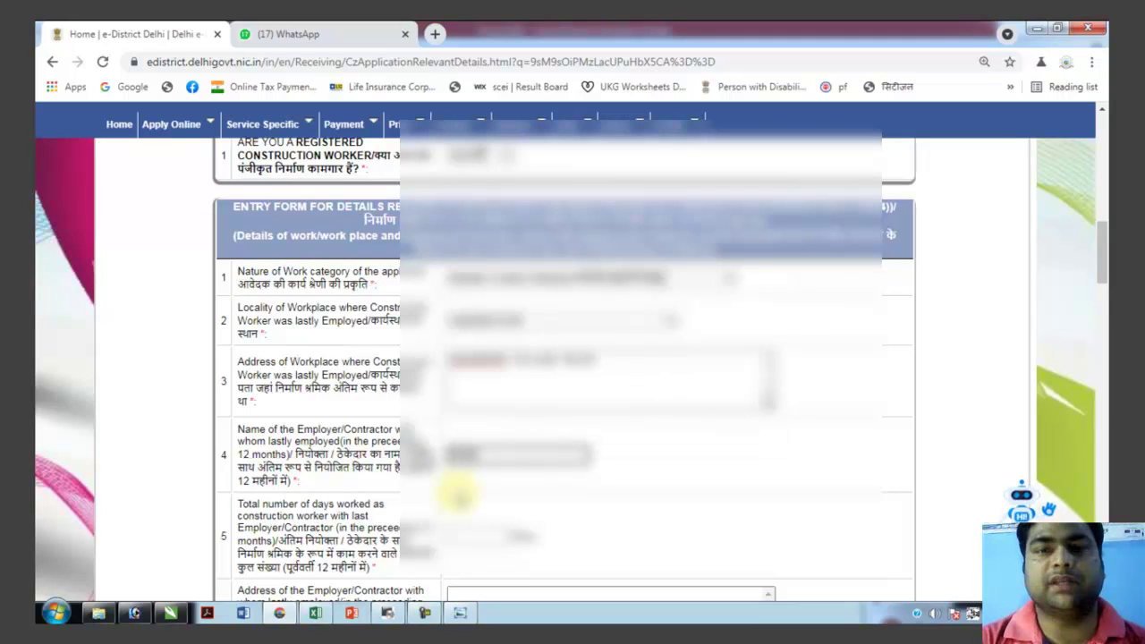
scroll(459, 483, "down", 1)
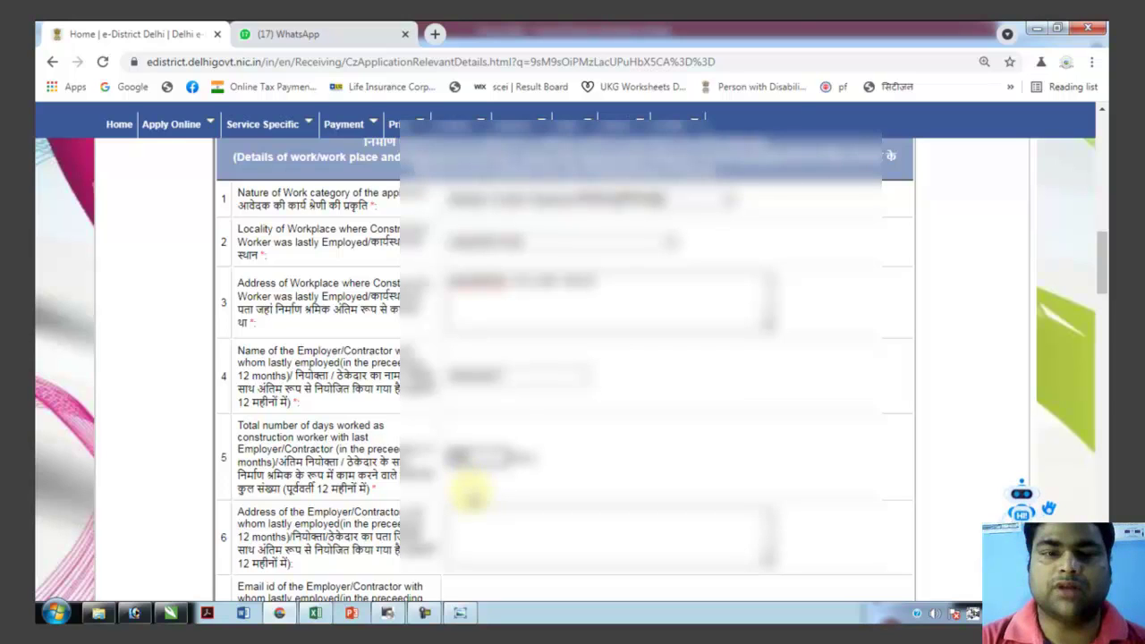
Enter the employer's address as 'MARR DE'.
left_click(465, 528)
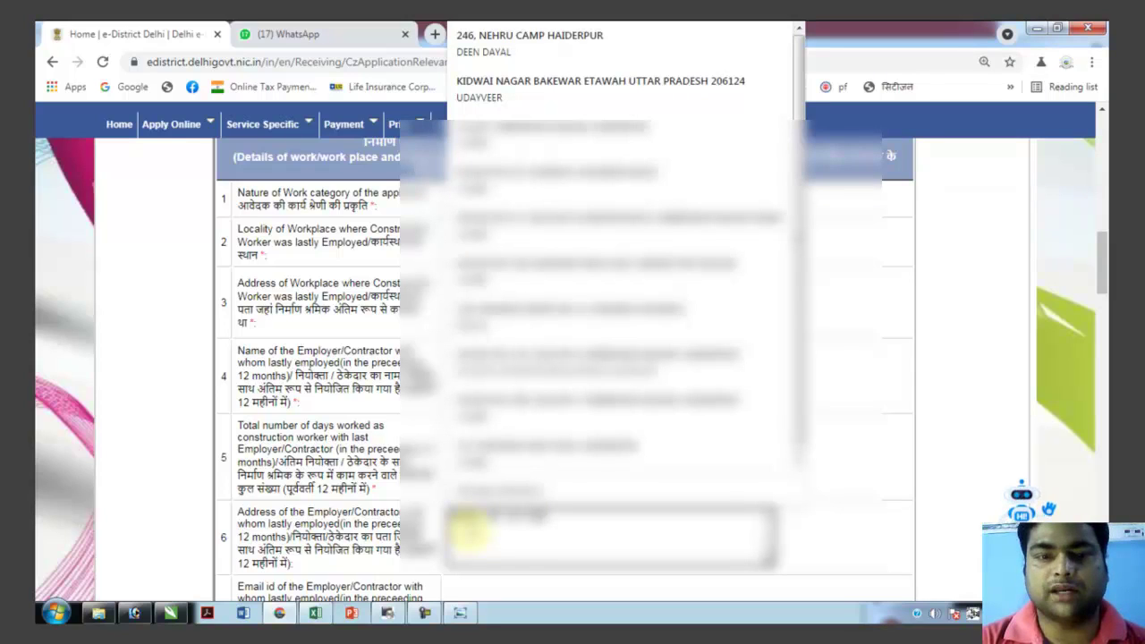
type("MAR")
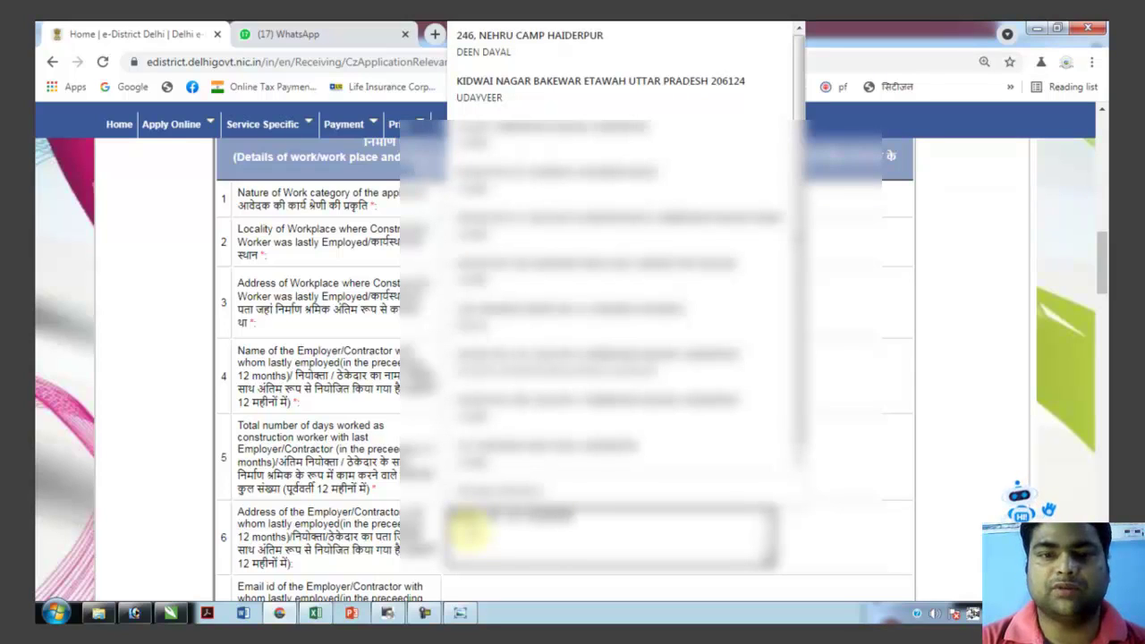
type("R DE")
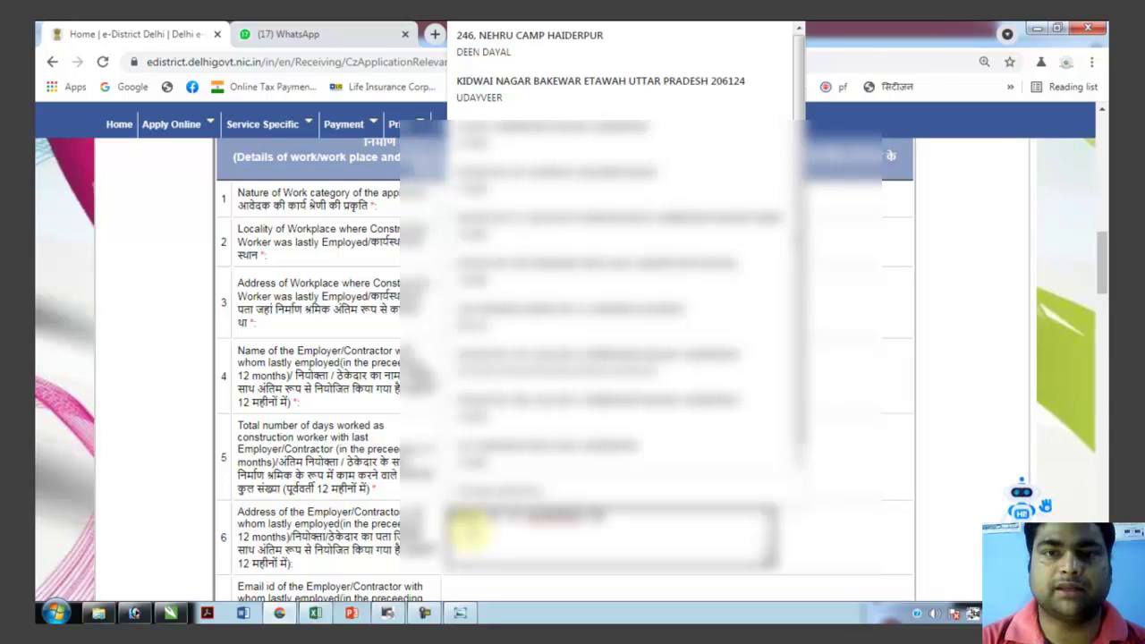
scroll(469, 530, "down", 1)
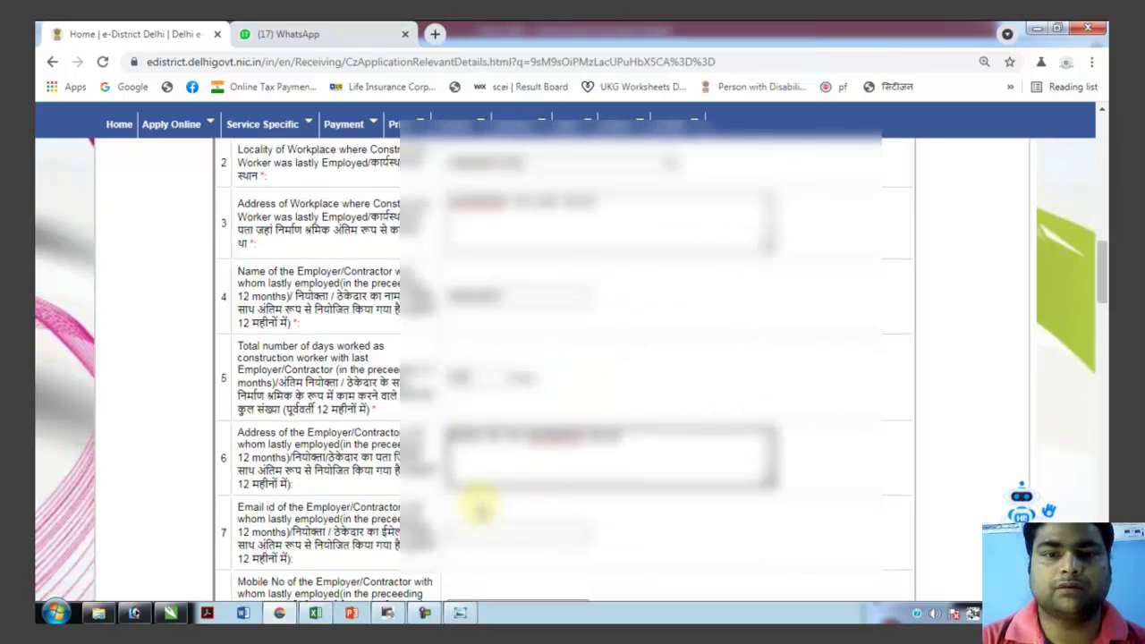
scroll(479, 511, "down", 1)
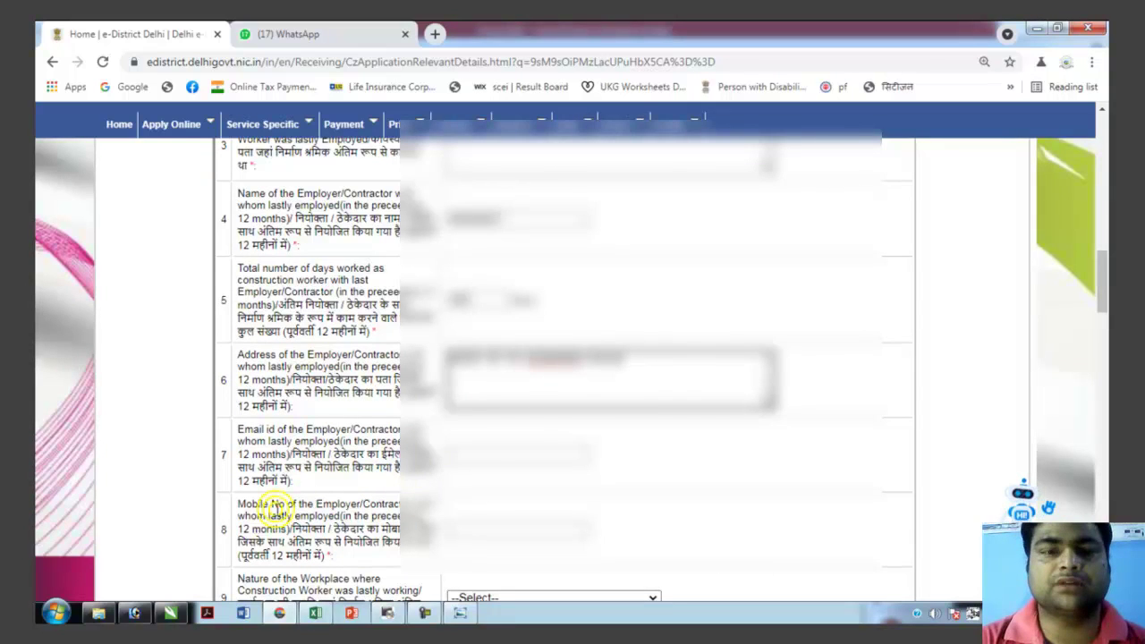
scroll(438, 511, "down", 1)
scroll(438, 512, "down", 1)
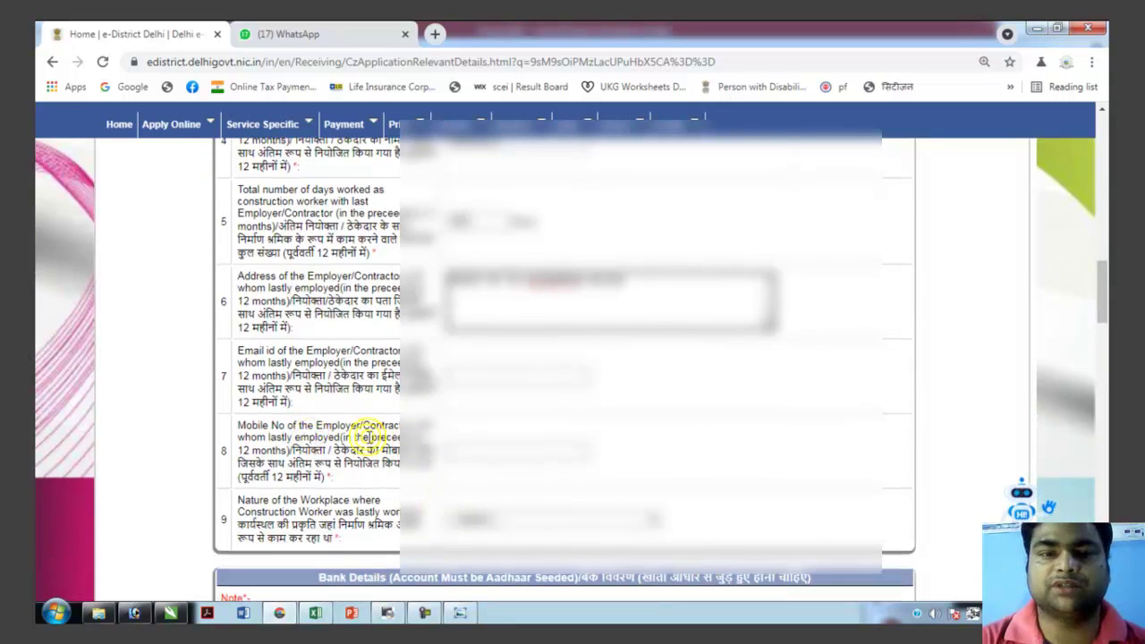
Fill the employer's mobile number from suggestions and choose the nature of the workplace.
left_click(465, 453)
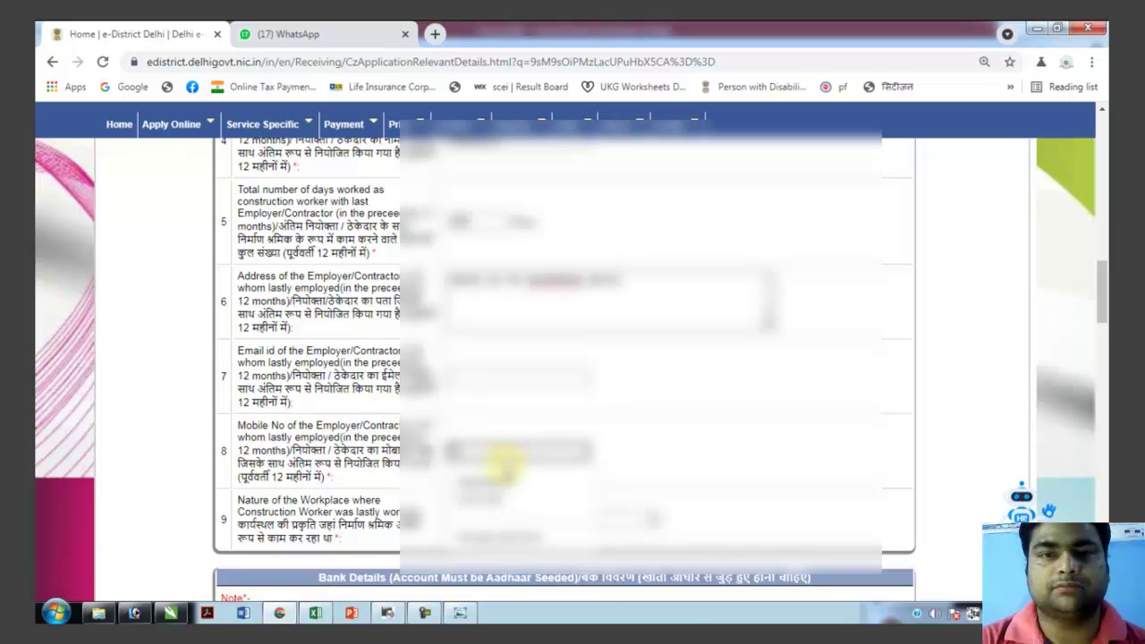
left_click(505, 461)
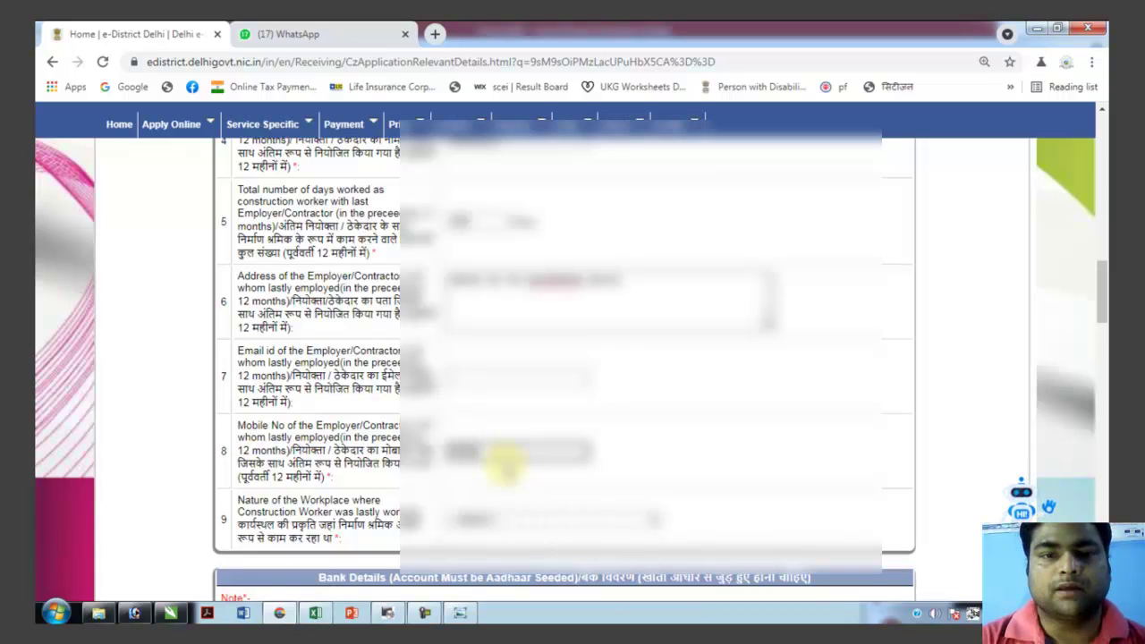
left_click(501, 519)
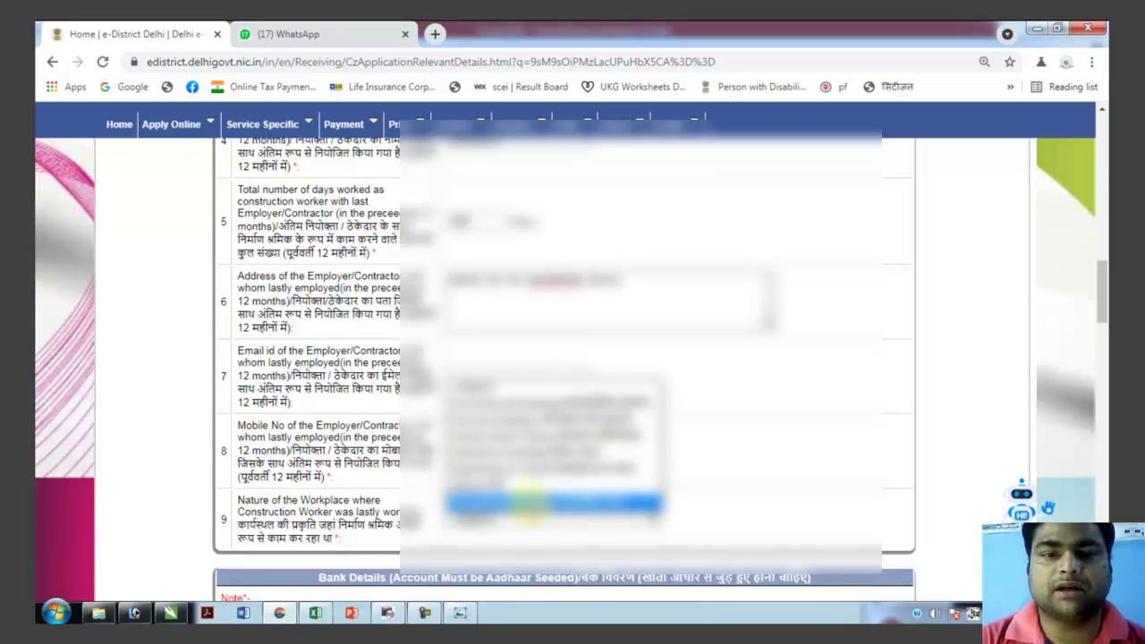
left_click(528, 504)
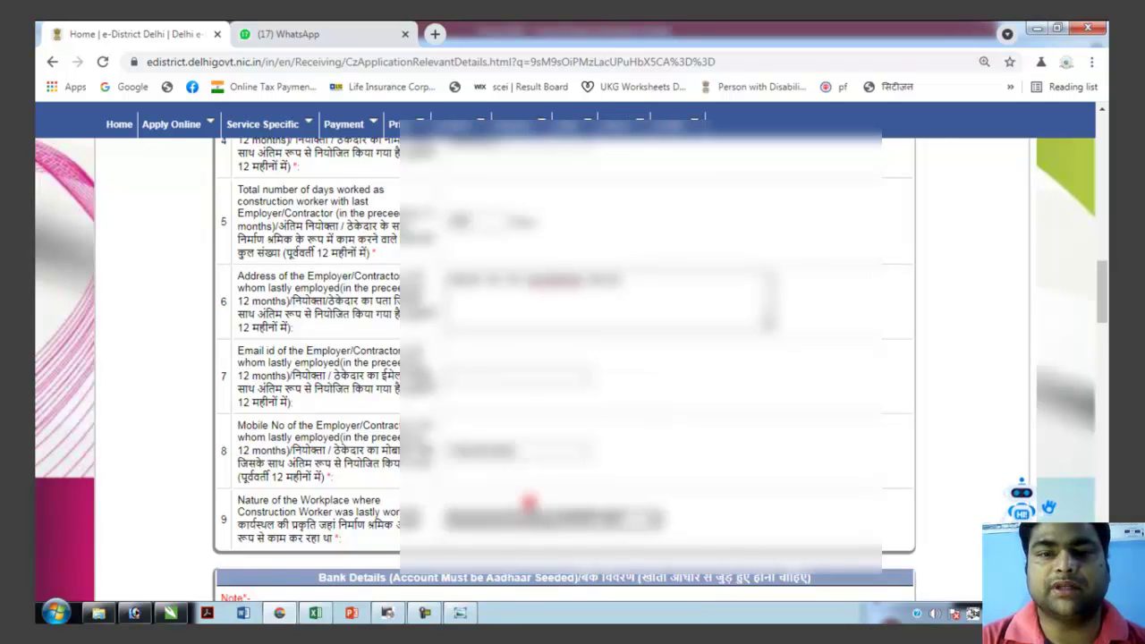
scroll(562, 519, "down", 1)
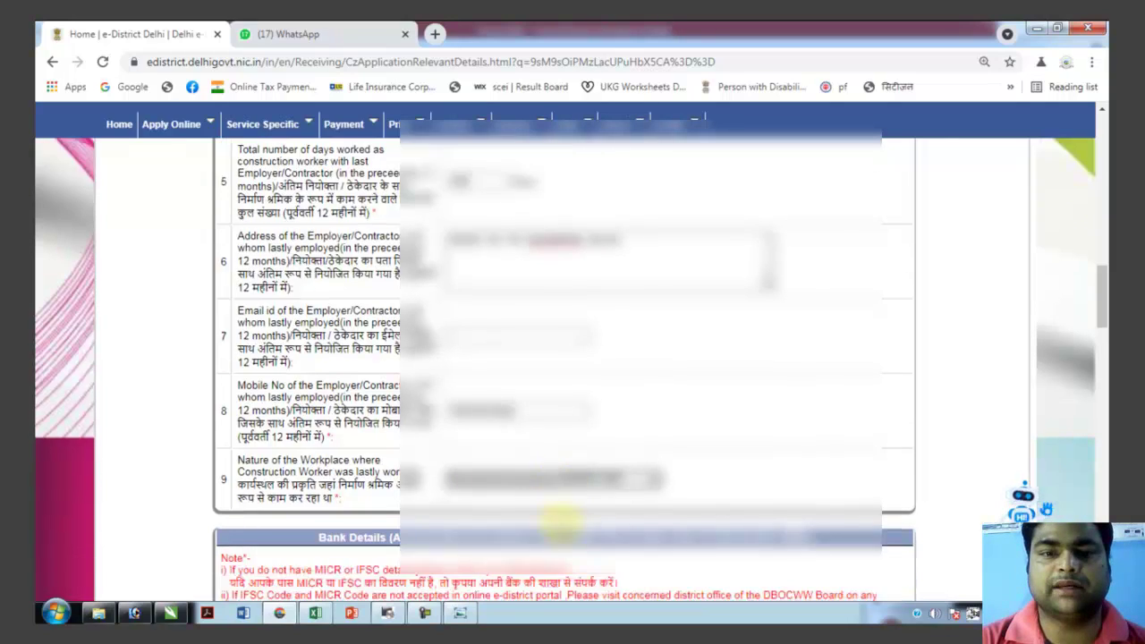
scroll(560, 522, "down", 1)
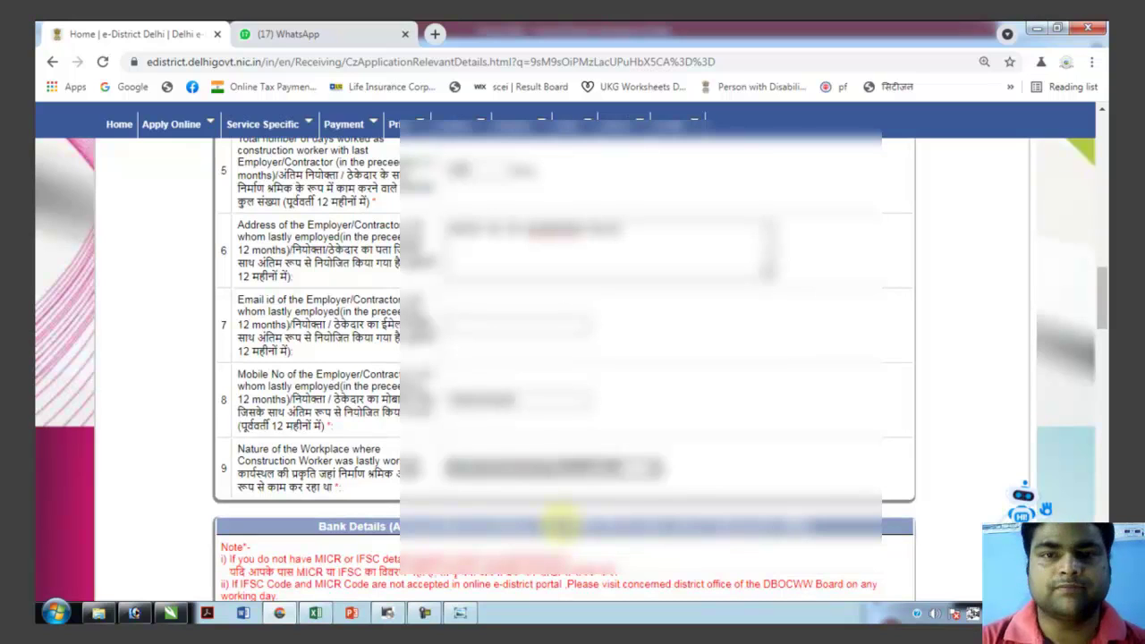
scroll(561, 523, "down", 1)
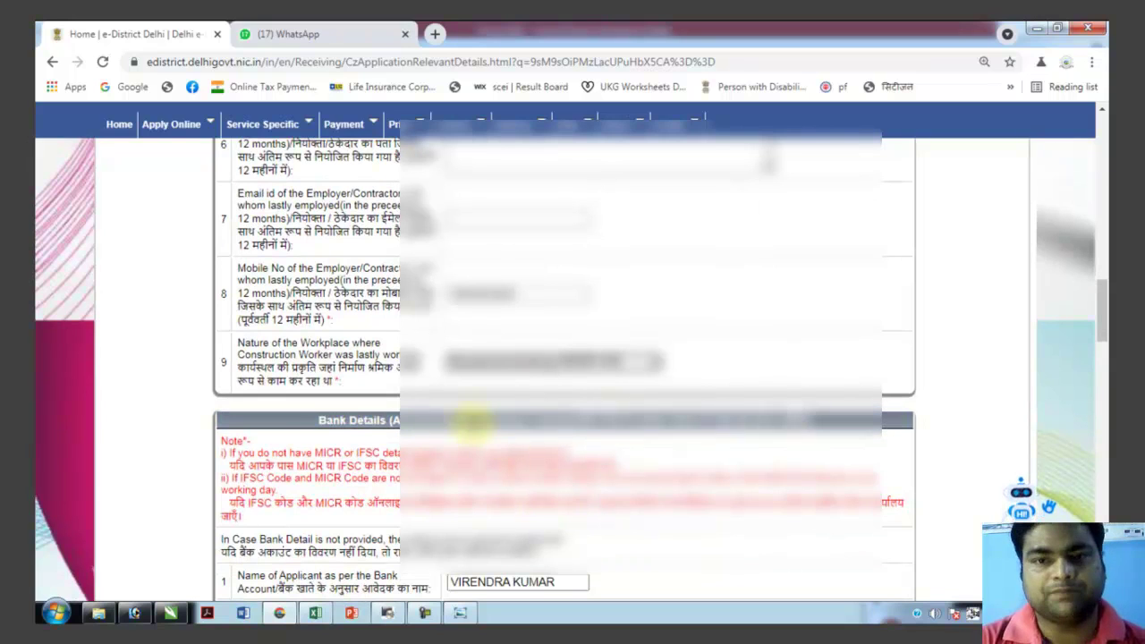
scroll(472, 420, "down", 1)
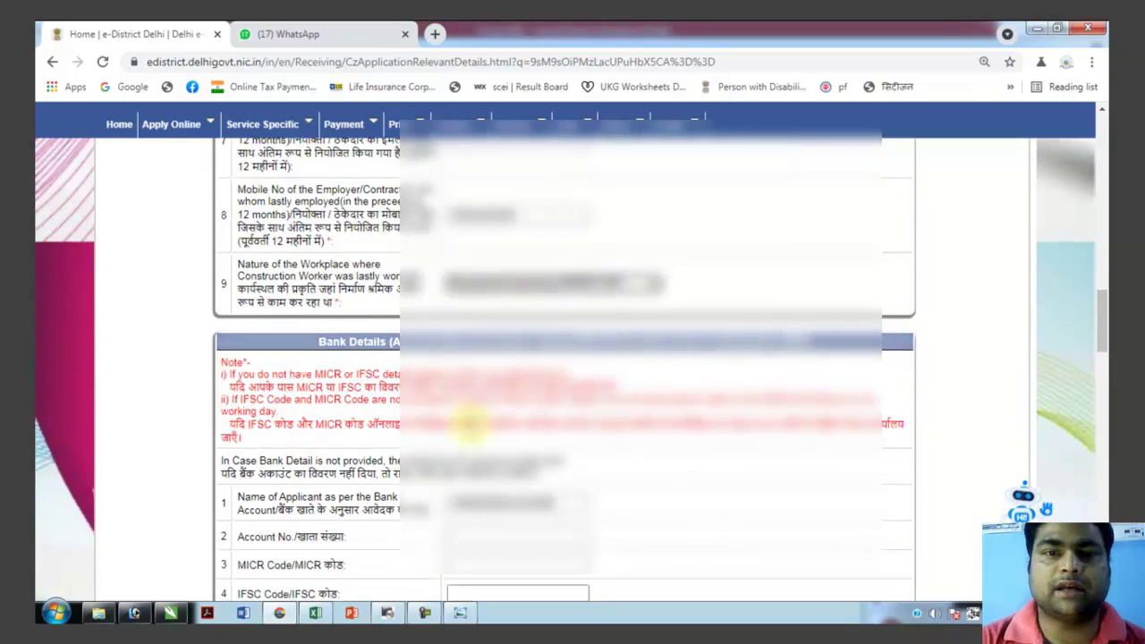
Enter the bank account number and MICR code, autofilling IFSC, bank name and branch address.
scroll(472, 421, "down", 1)
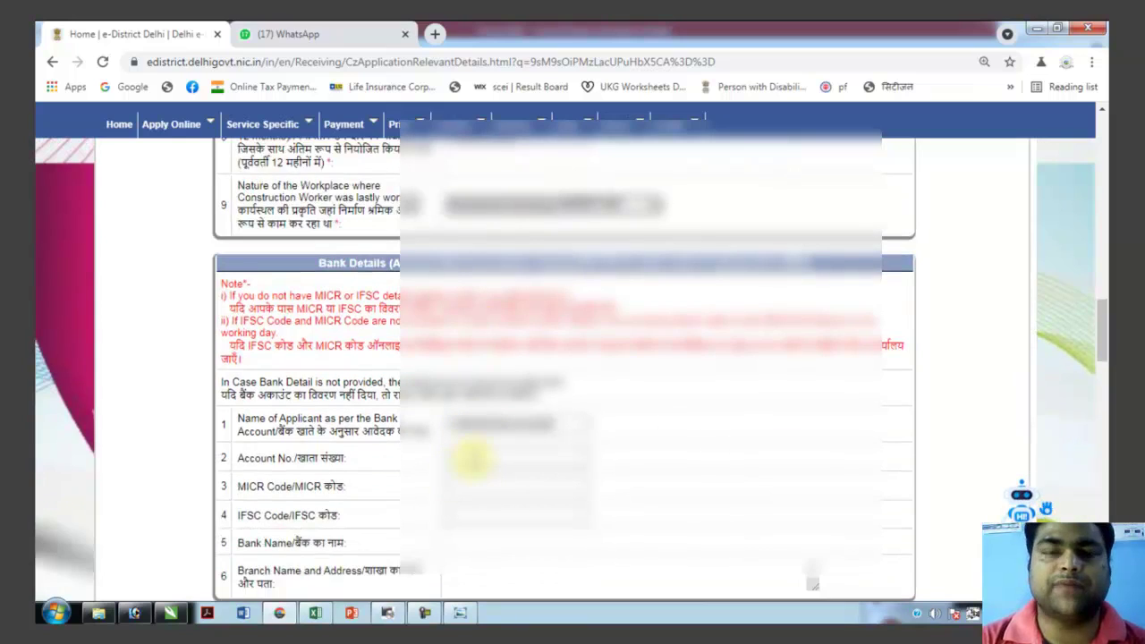
left_click(468, 459)
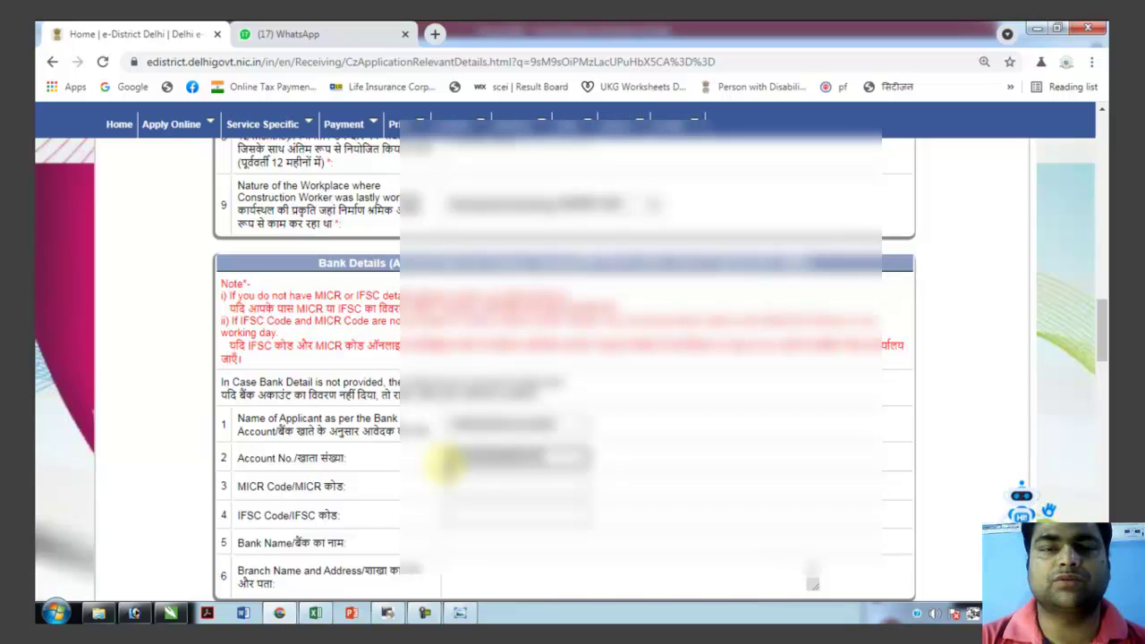
type("00")
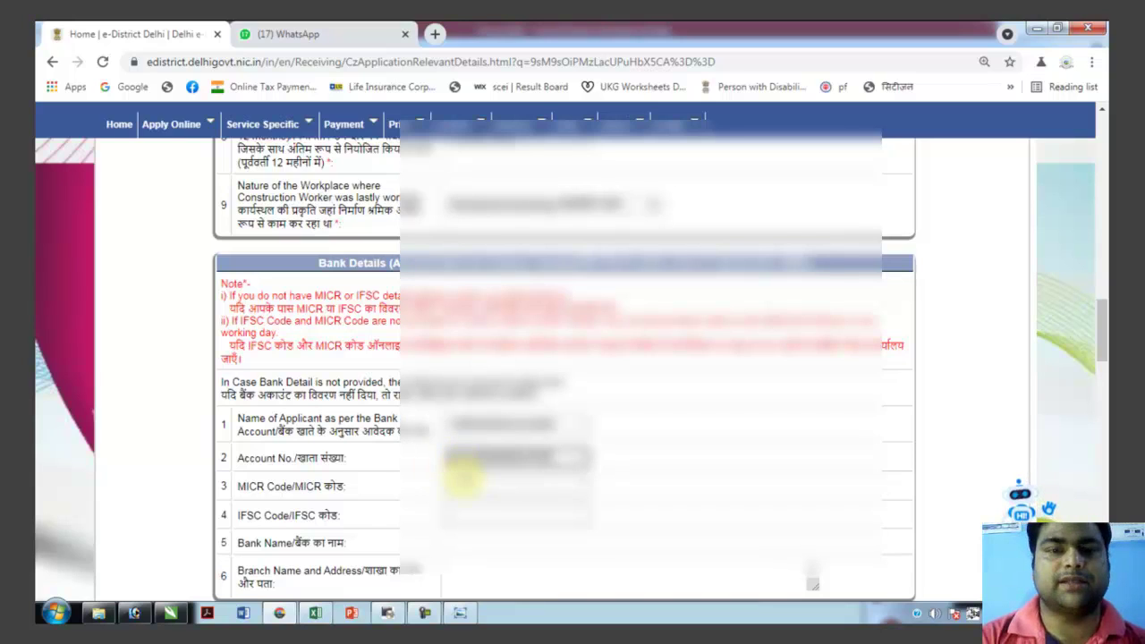
left_click(462, 483)
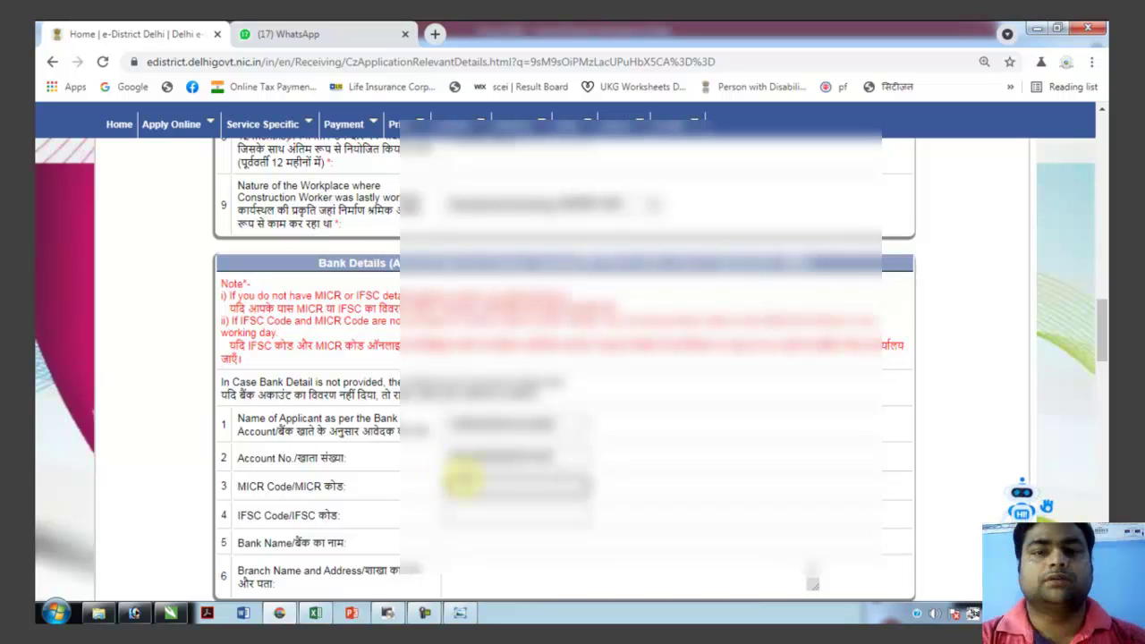
scroll(458, 483, "down", 2)
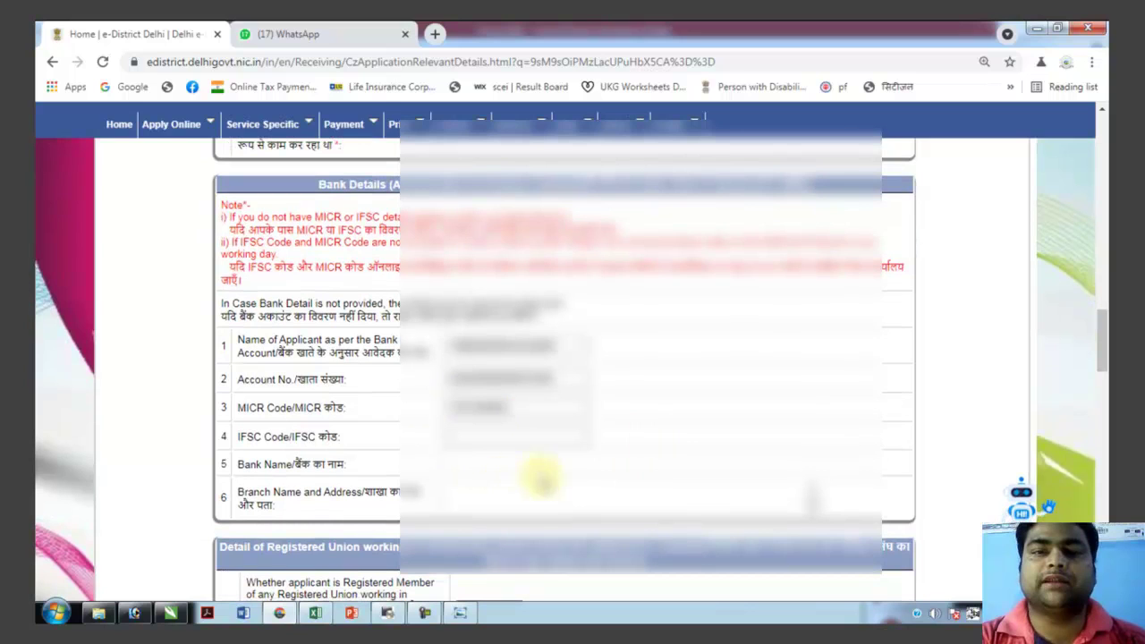
left_click(524, 422)
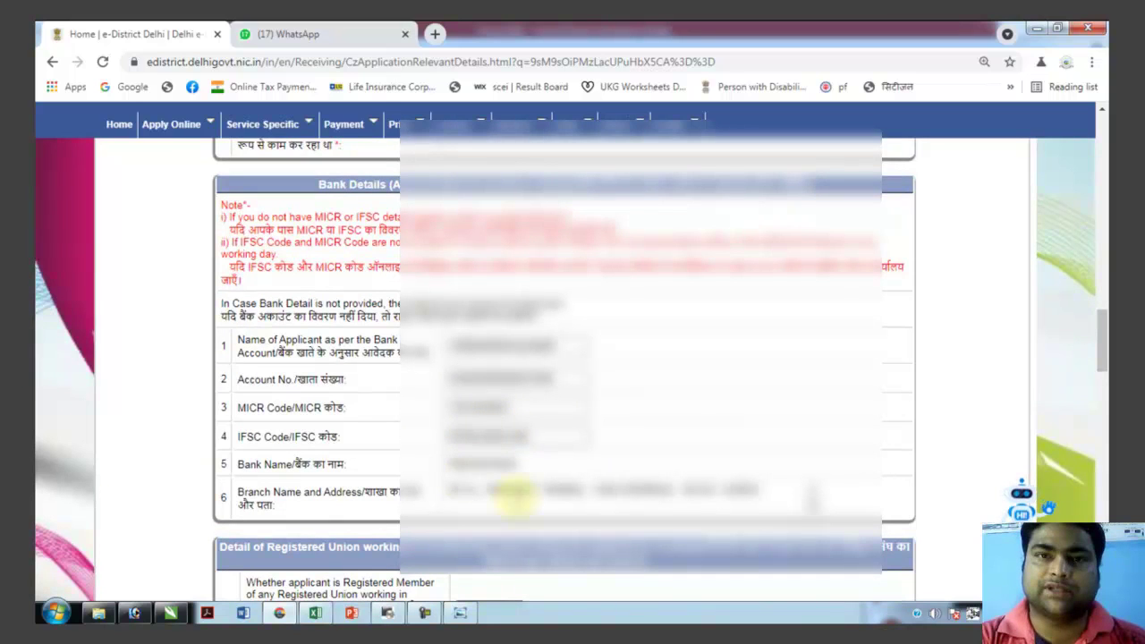
scroll(526, 492, "down", 3)
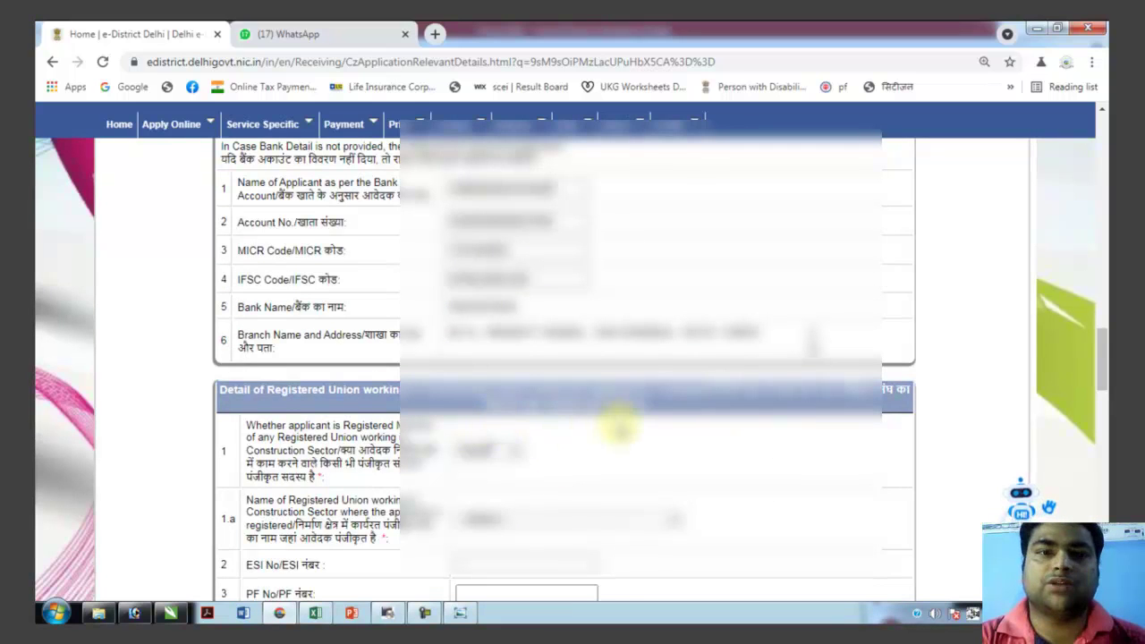
Settle the registered-union membership answer, then move down to the other-state welfare board question.
scroll(536, 411, "down", 2)
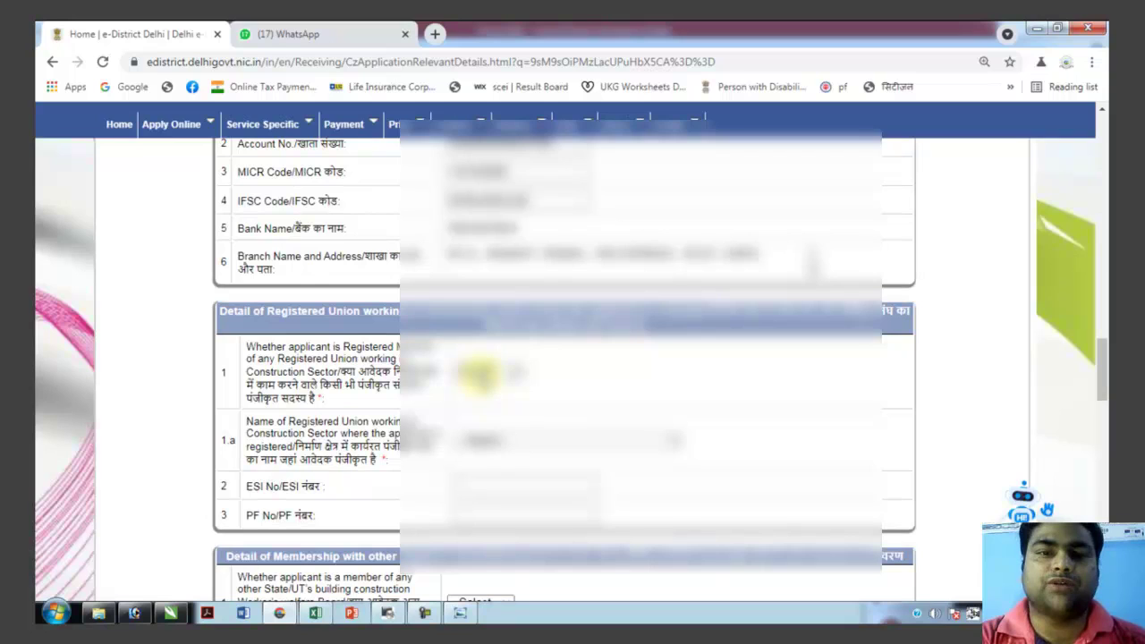
left_click(478, 374)
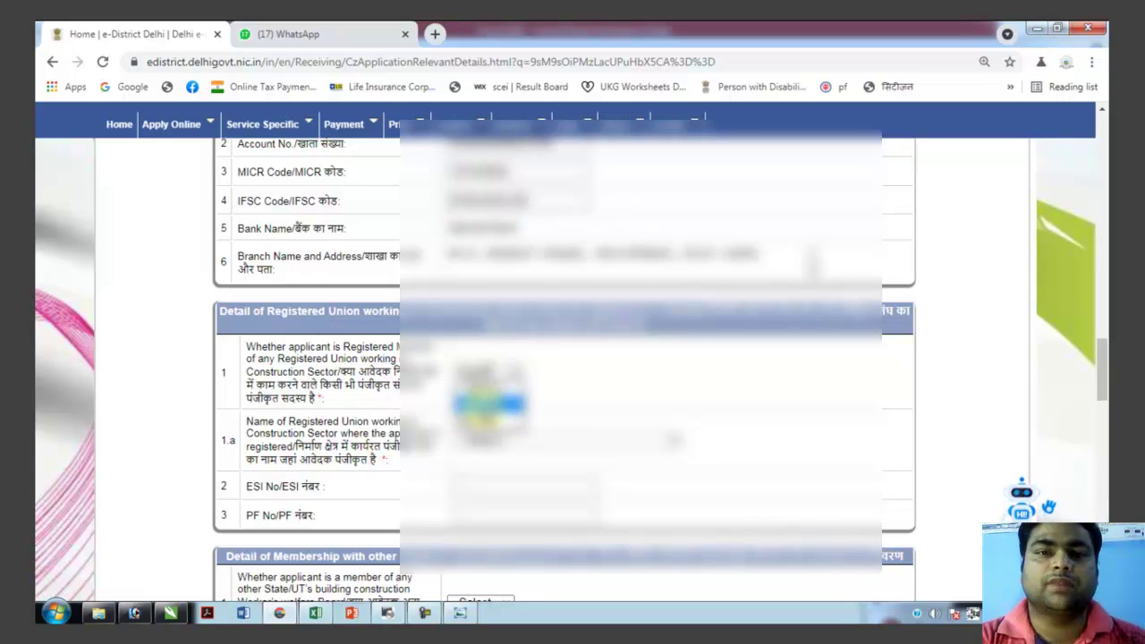
left_click(484, 406)
left_click(537, 440)
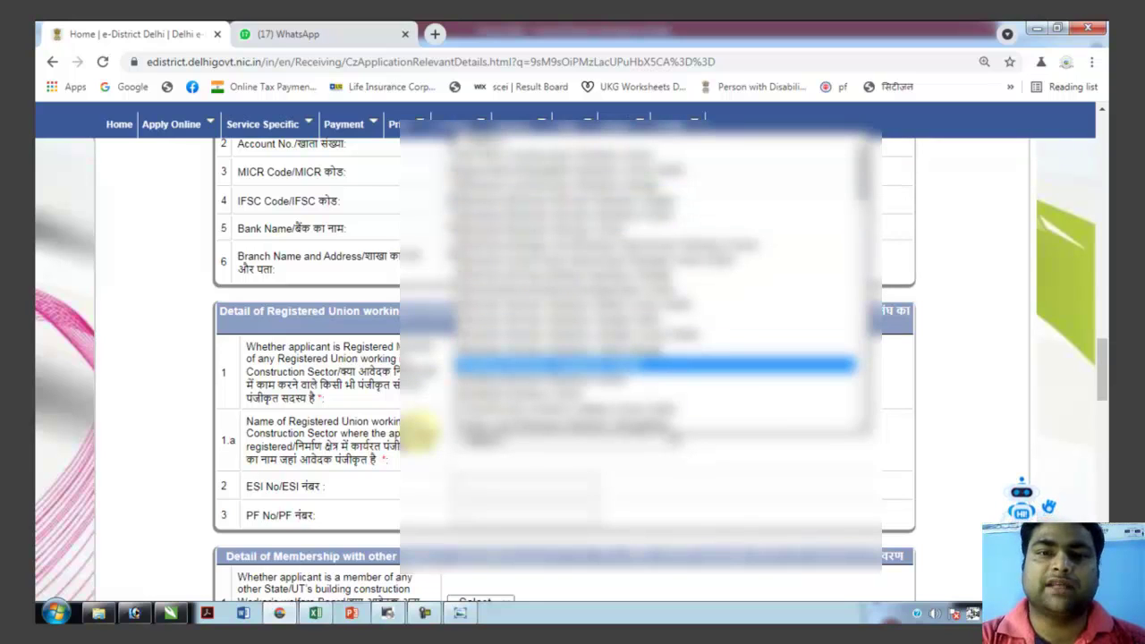
left_click(425, 436)
left_click(489, 372)
left_click(491, 416)
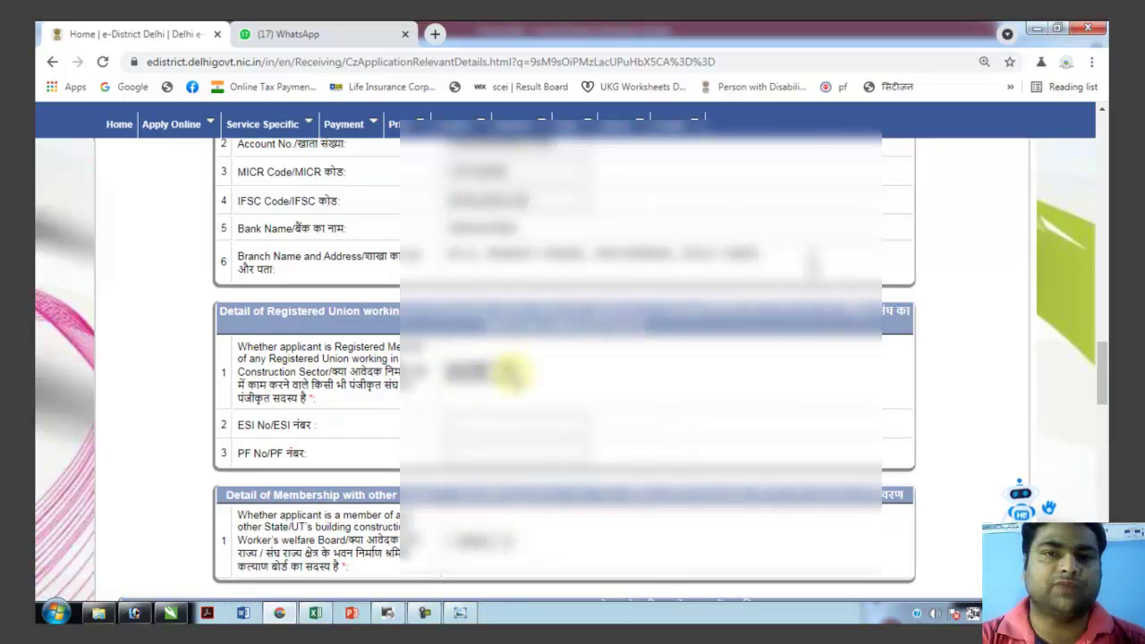
scroll(490, 421, "down", 1)
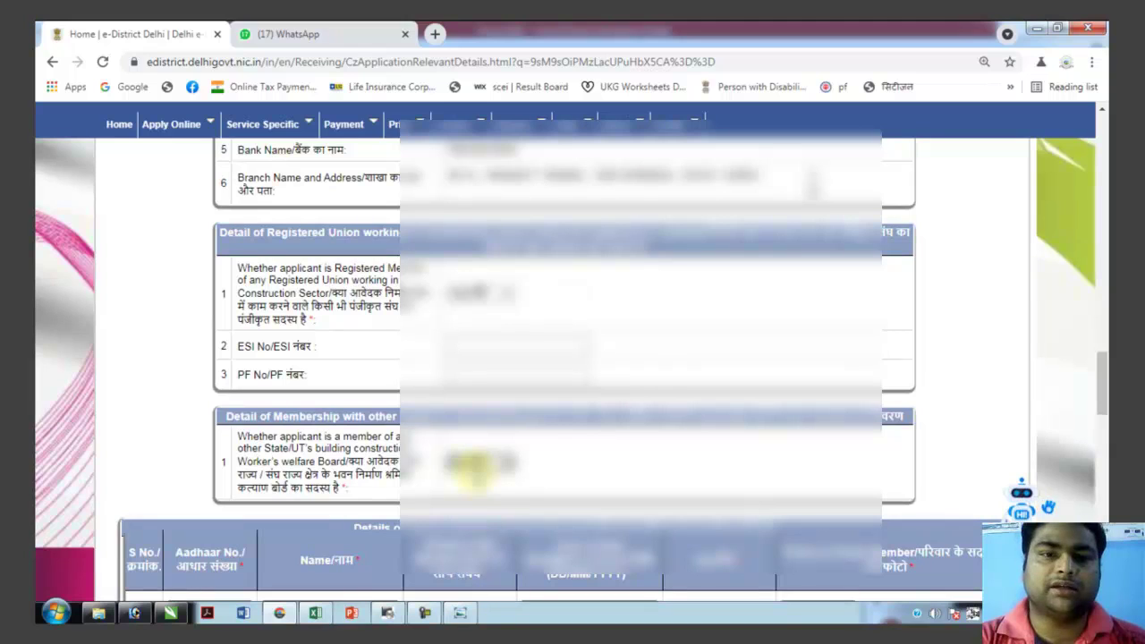
scroll(490, 463, "down", 1)
scroll(491, 465, "down", 3)
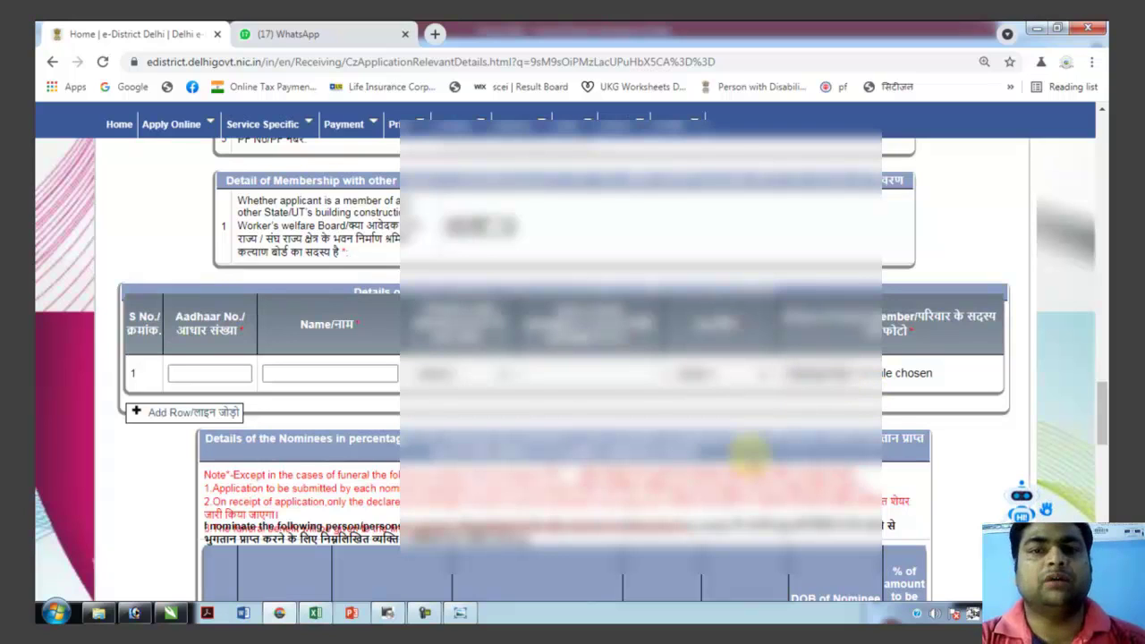
left_click(448, 373)
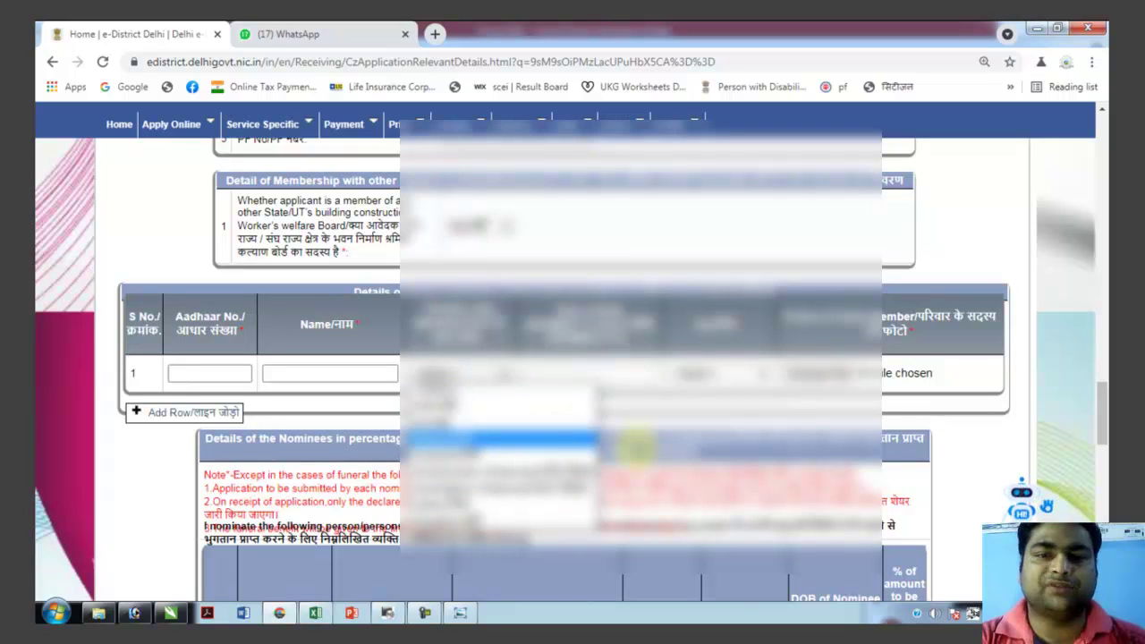
scroll(572, 254, "down", 3)
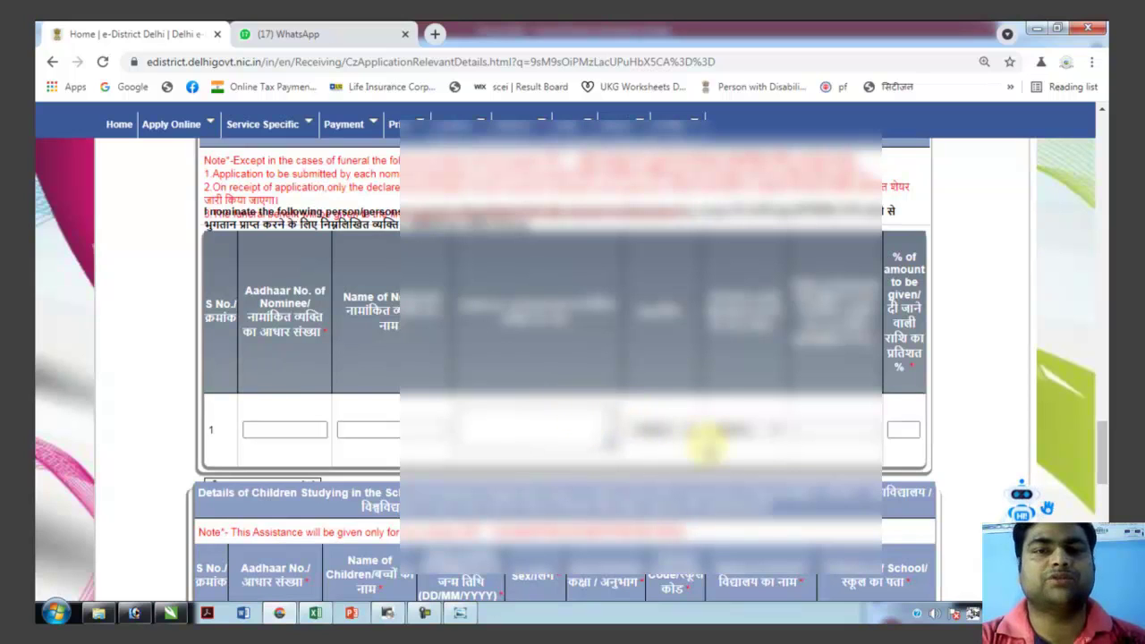
scroll(400, 433, "down", 1)
scroll(394, 433, "down", 1)
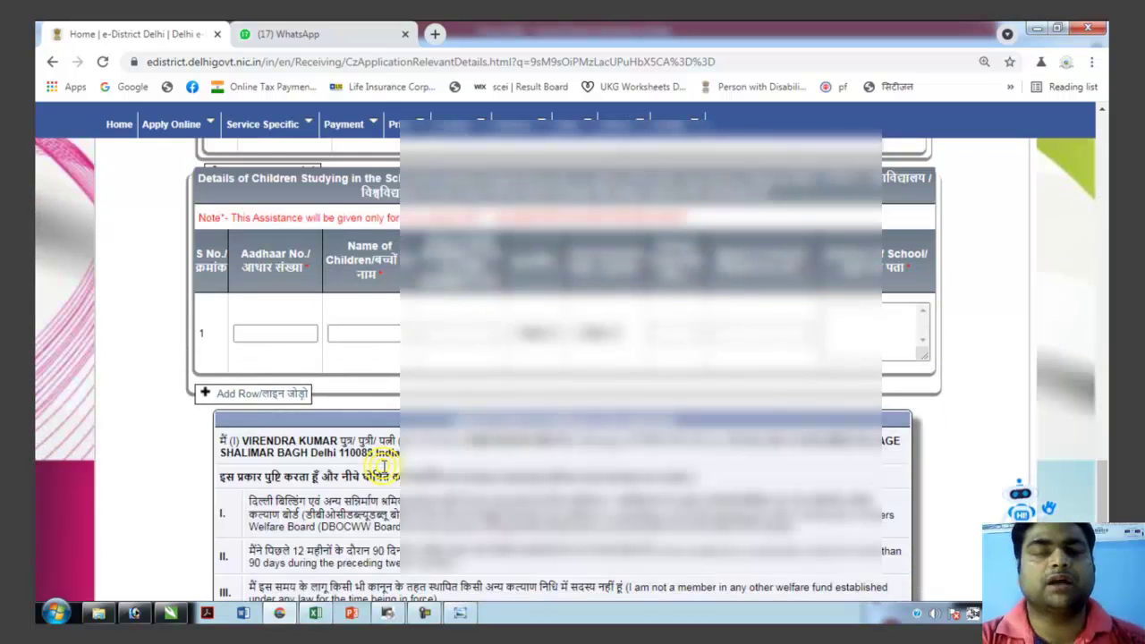
Tick 'I agree with the above declaration' in the Verification section.
scroll(383, 465, "down", 2)
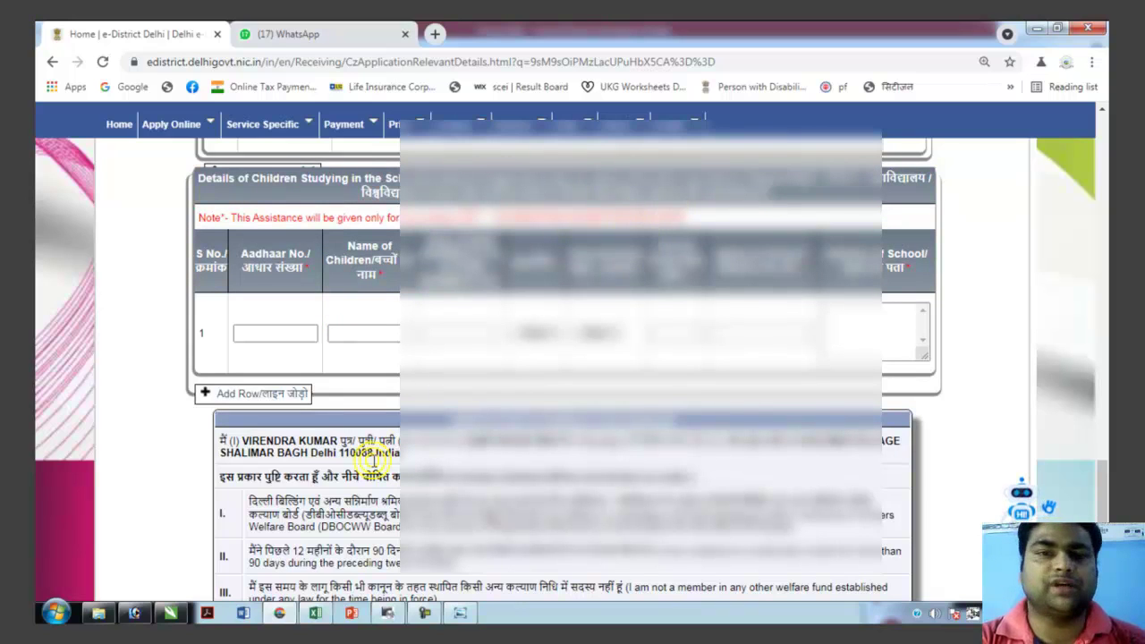
scroll(377, 472, "down", 3)
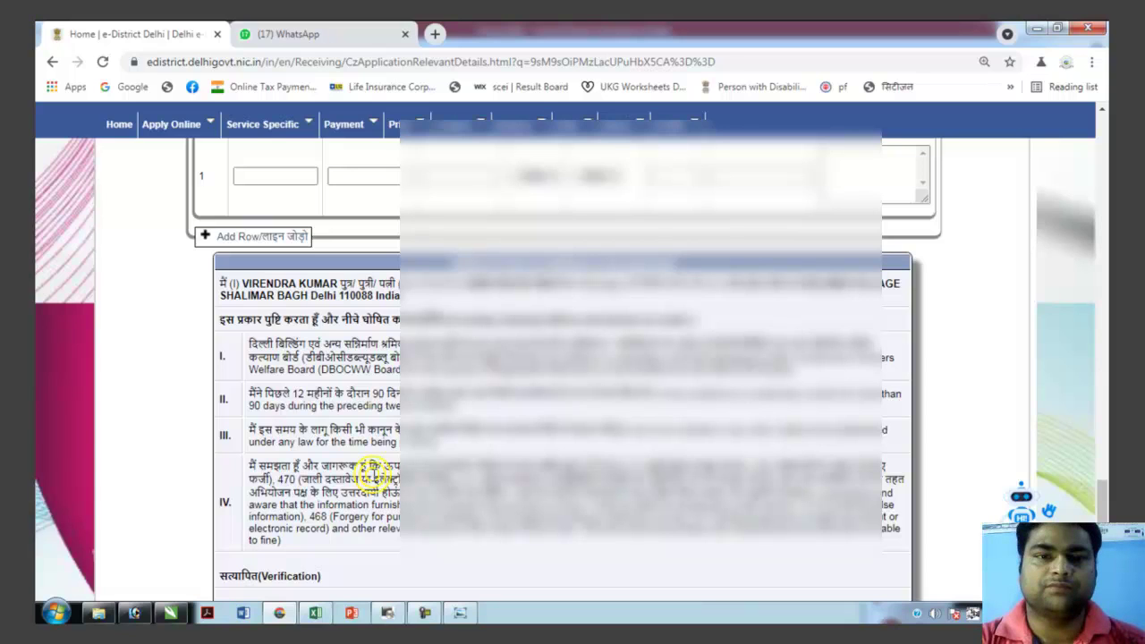
scroll(375, 473, "down", 3)
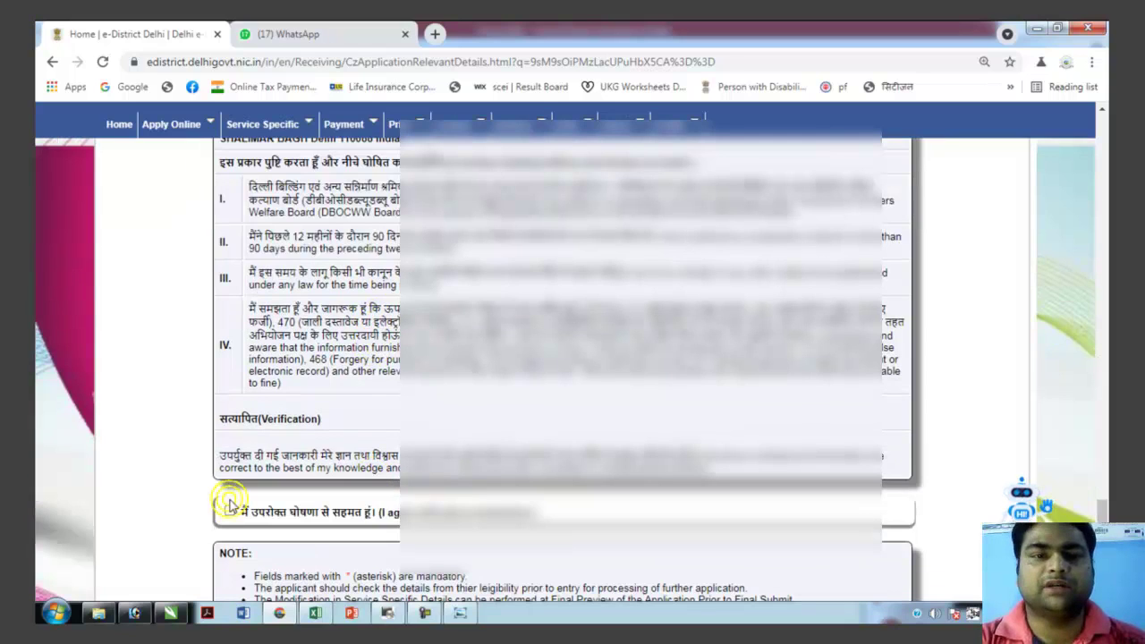
left_click(230, 511)
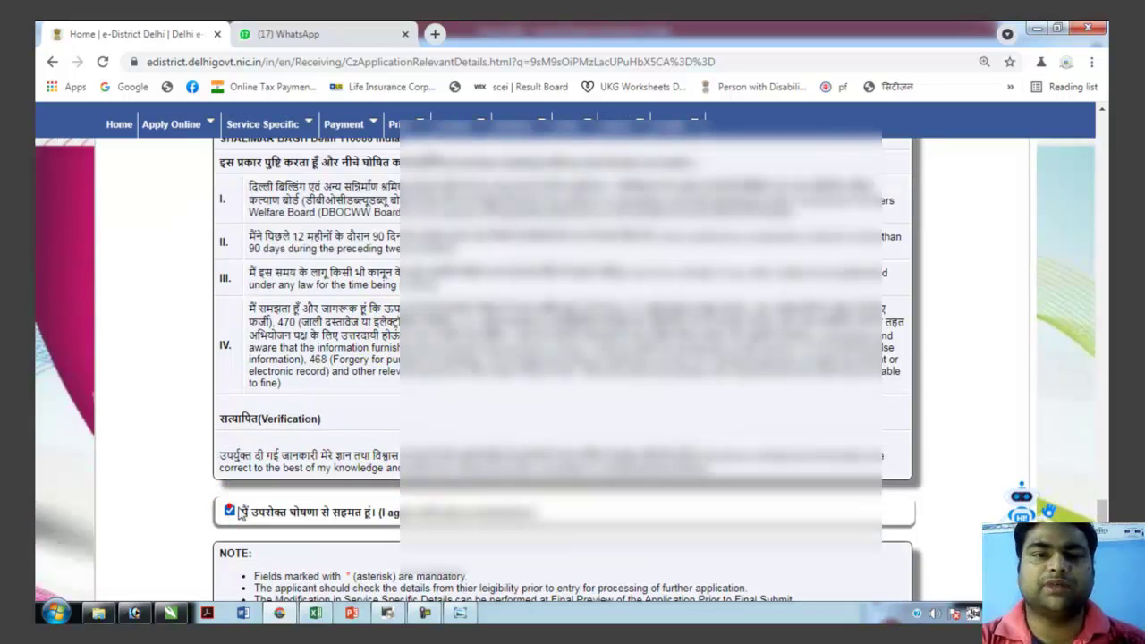
scroll(230, 510, "down", 2)
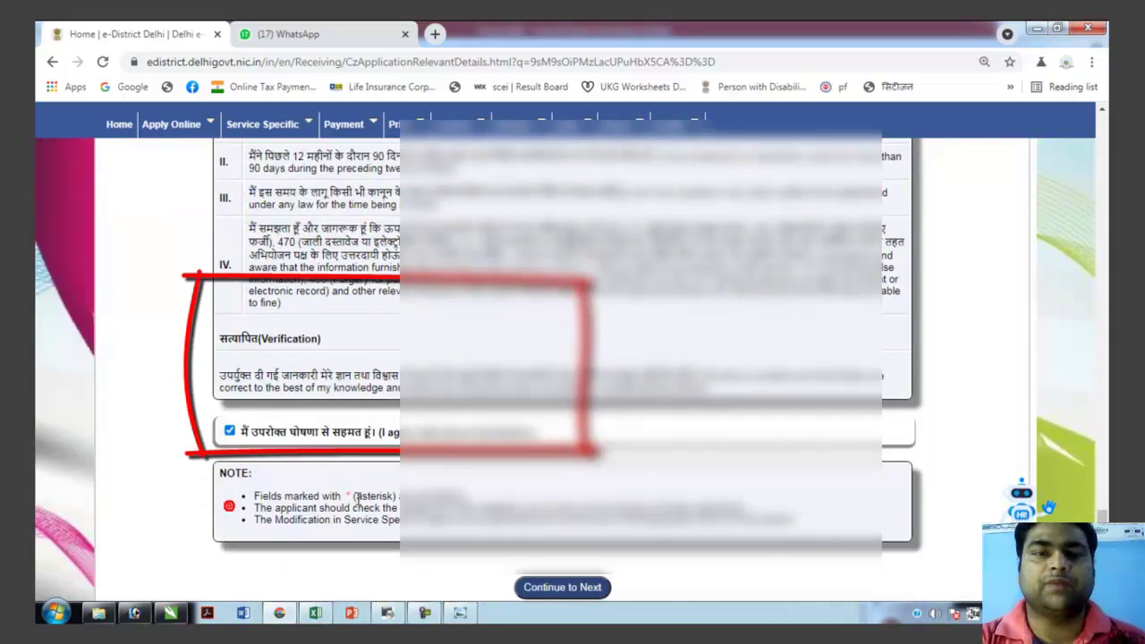
scroll(229, 506, "down", 2)
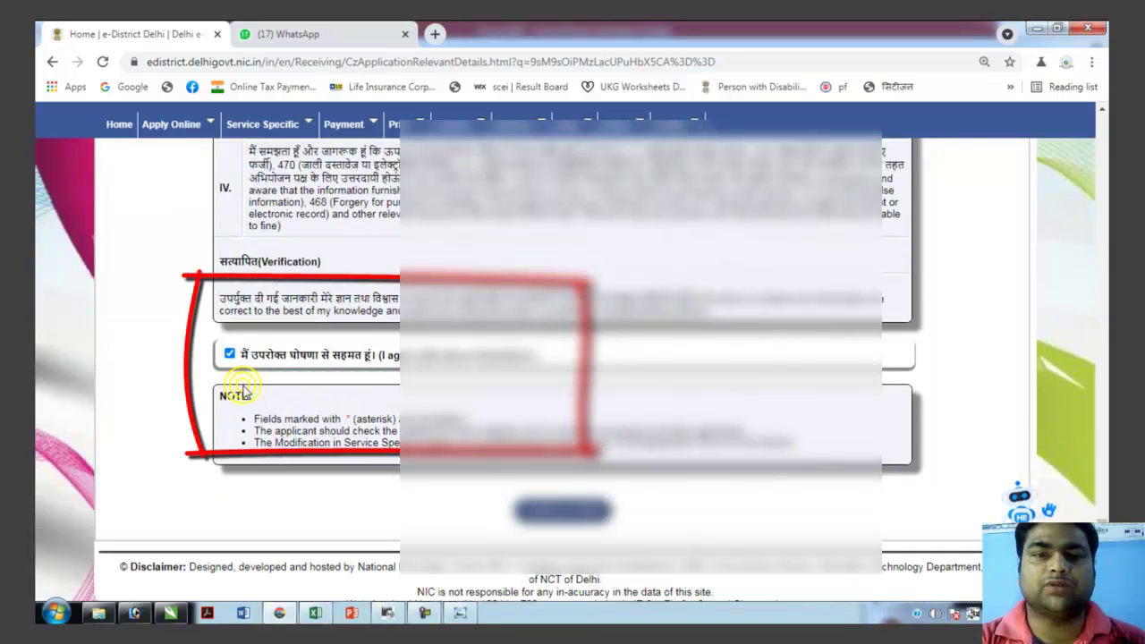
Continue to the document enclosure page and dismiss the session-timeout warning.
left_click(562, 509)
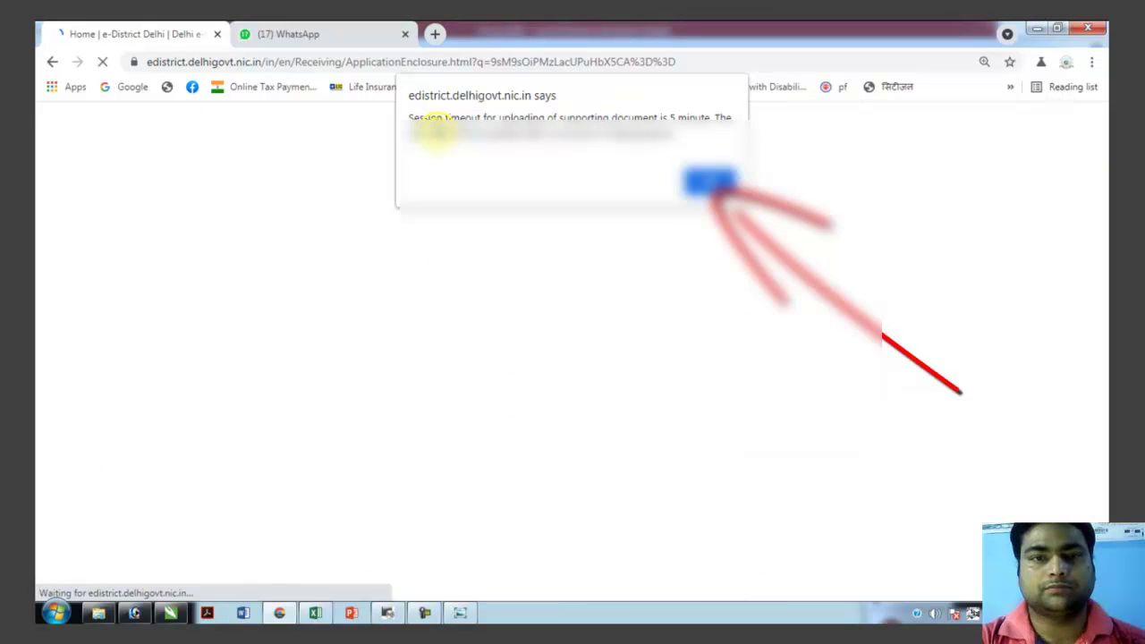
left_click(710, 182)
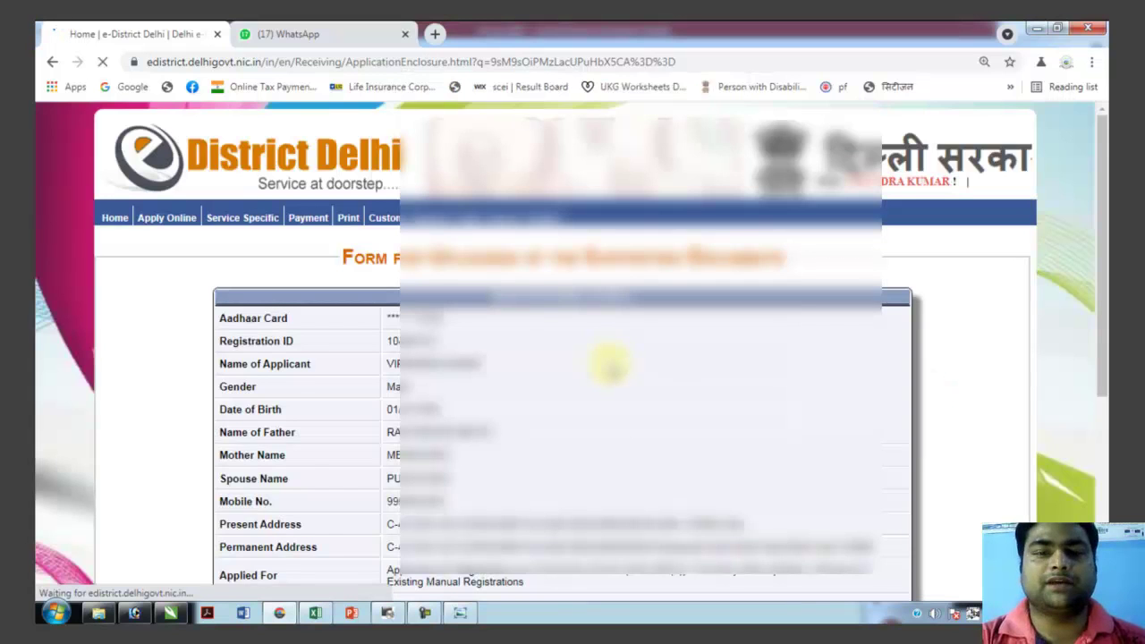
scroll(609, 362, "down", 3)
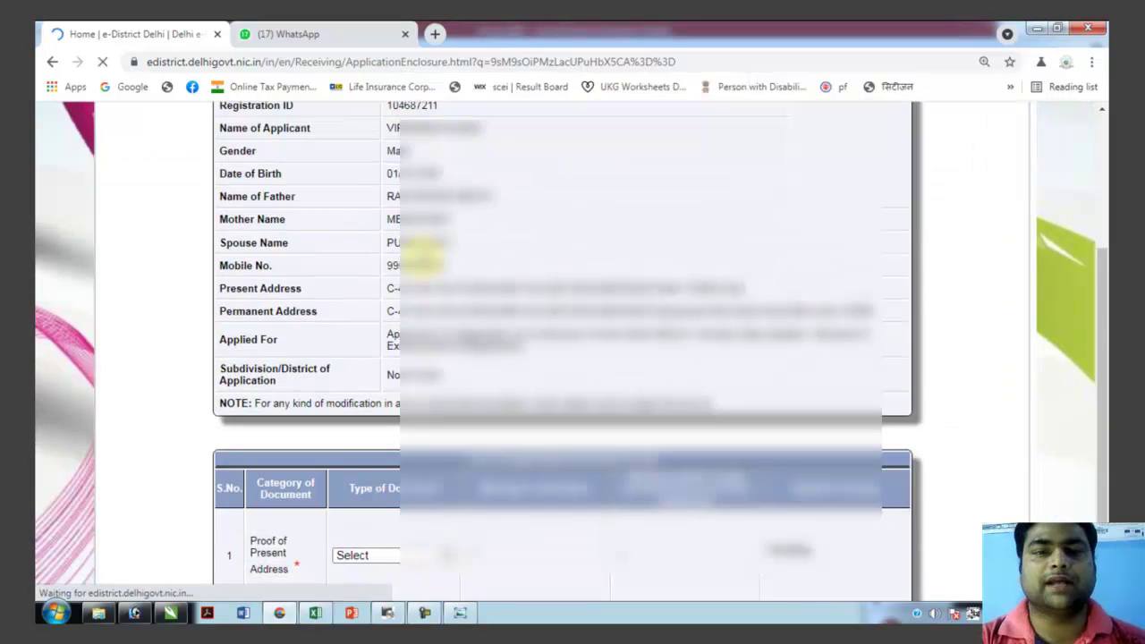
scroll(452, 365, "down", 2)
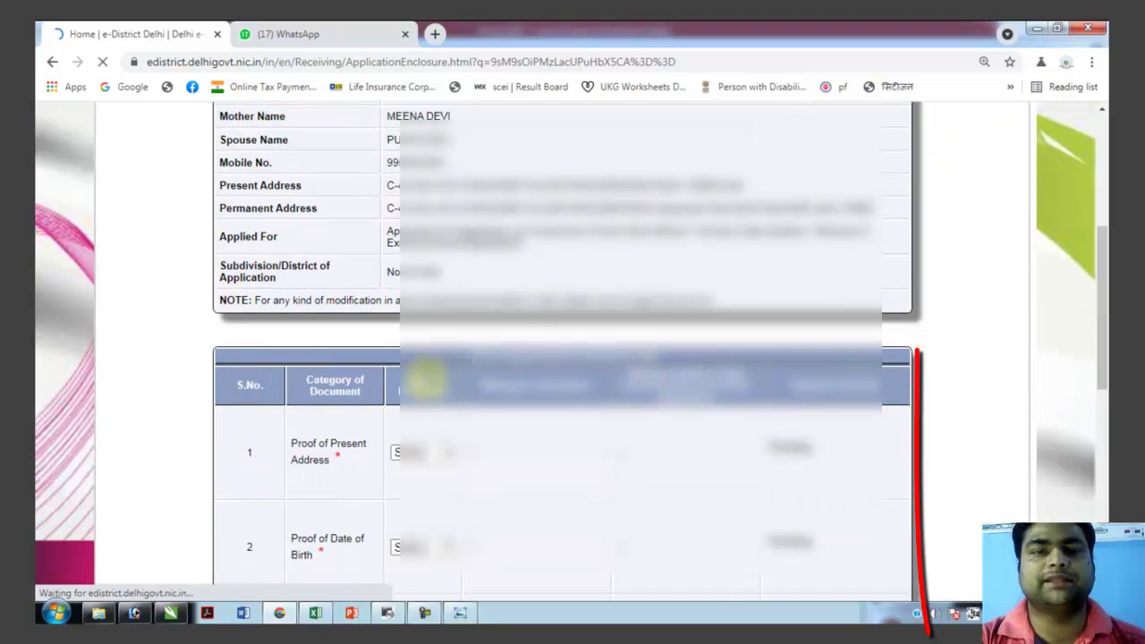
scroll(425, 376, "down", 2)
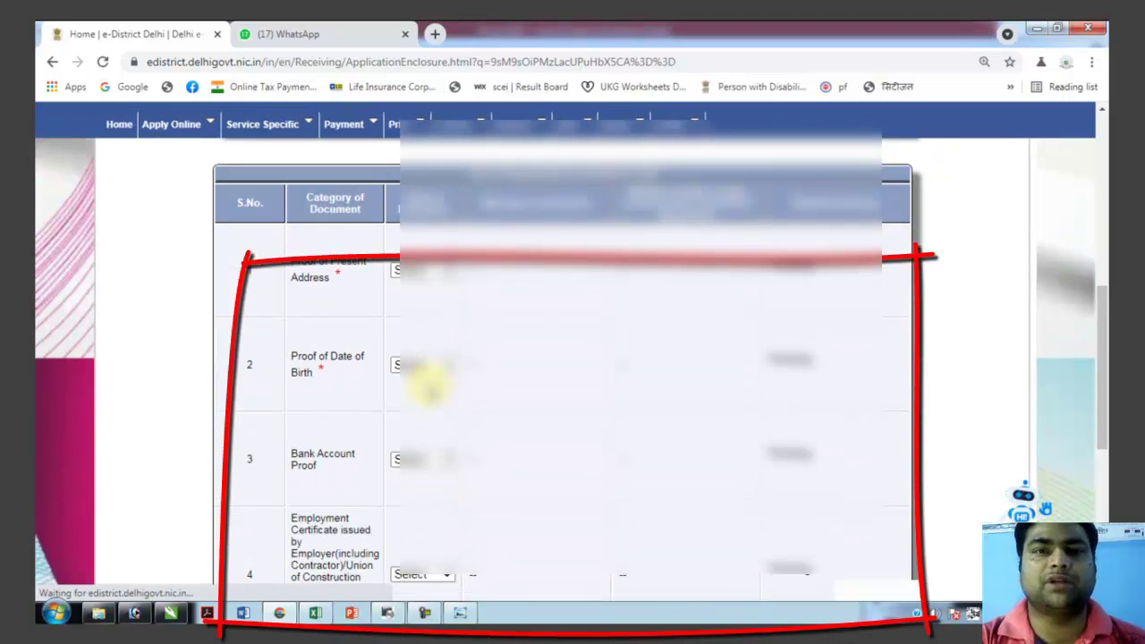
scroll(367, 295, "down", 1)
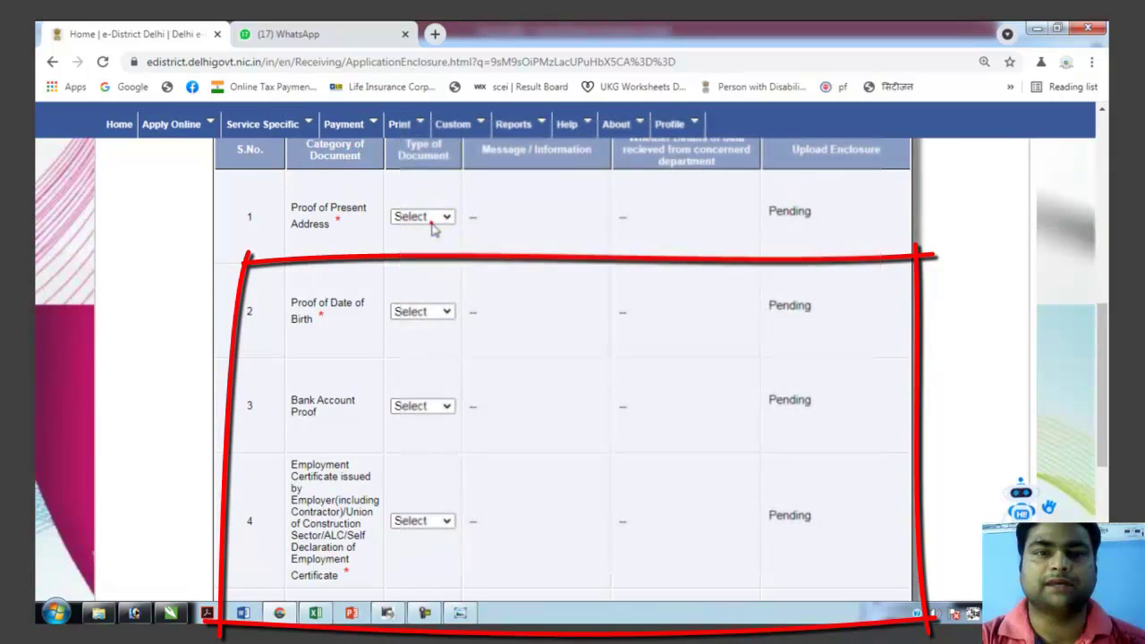
Review the accepted document types for address, date of birth and bank account proof without changing them.
left_click(431, 219)
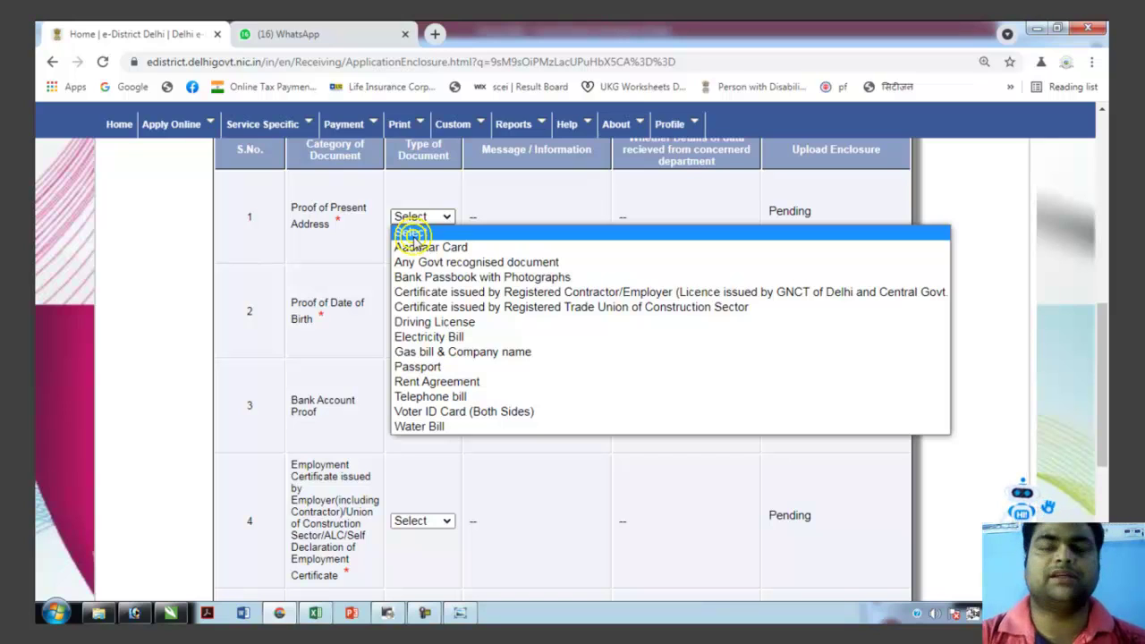
left_click(493, 471)
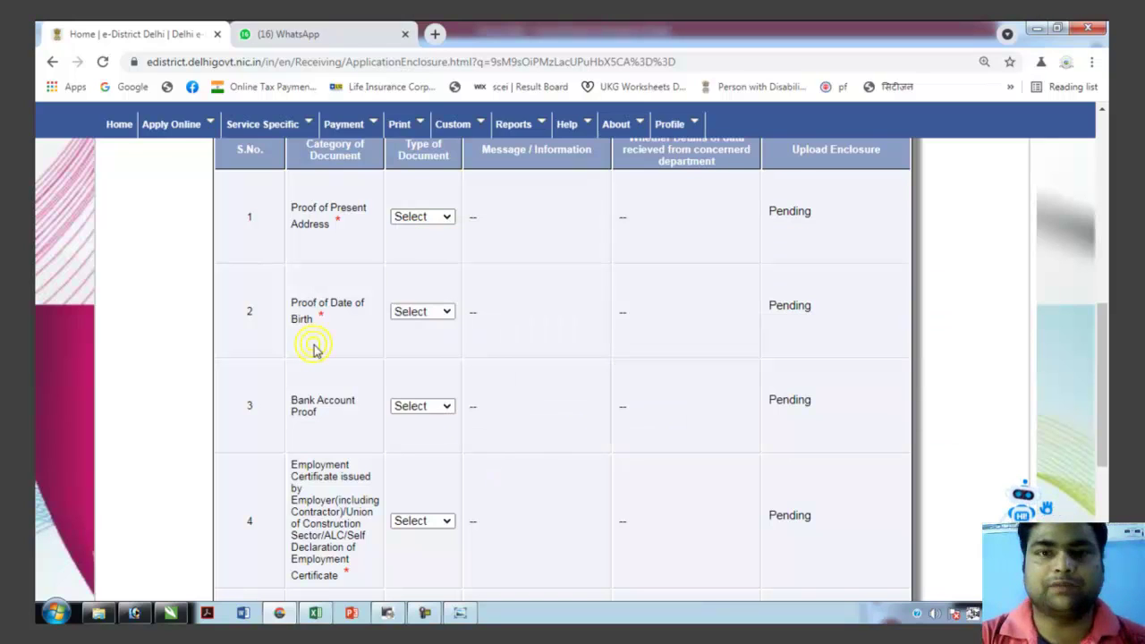
left_click(405, 312)
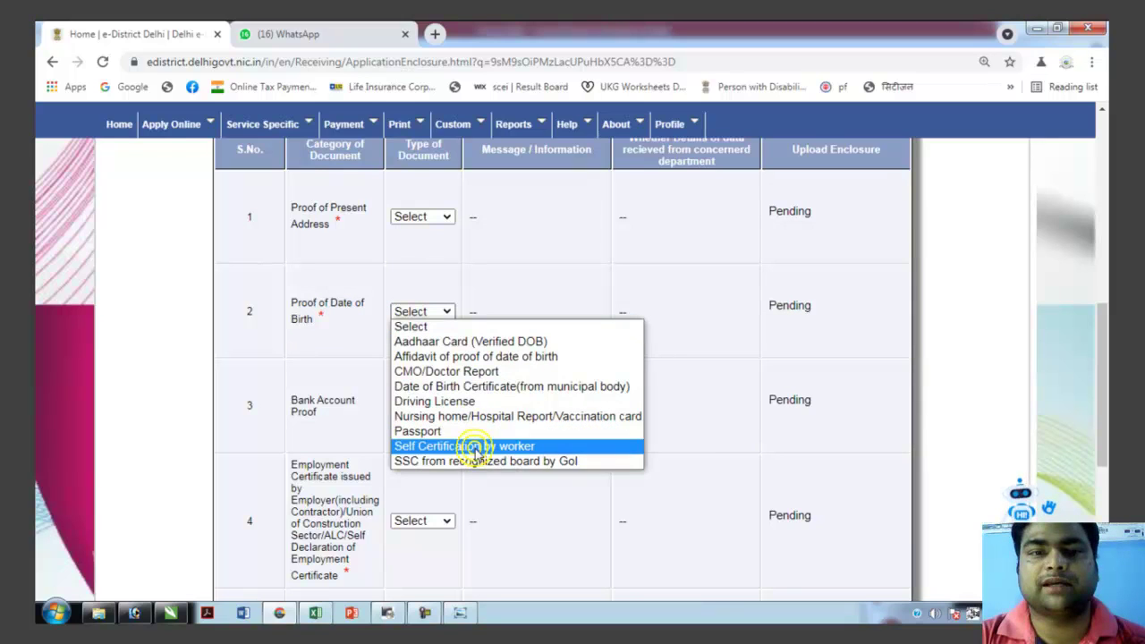
left_click(349, 399)
left_click(427, 406)
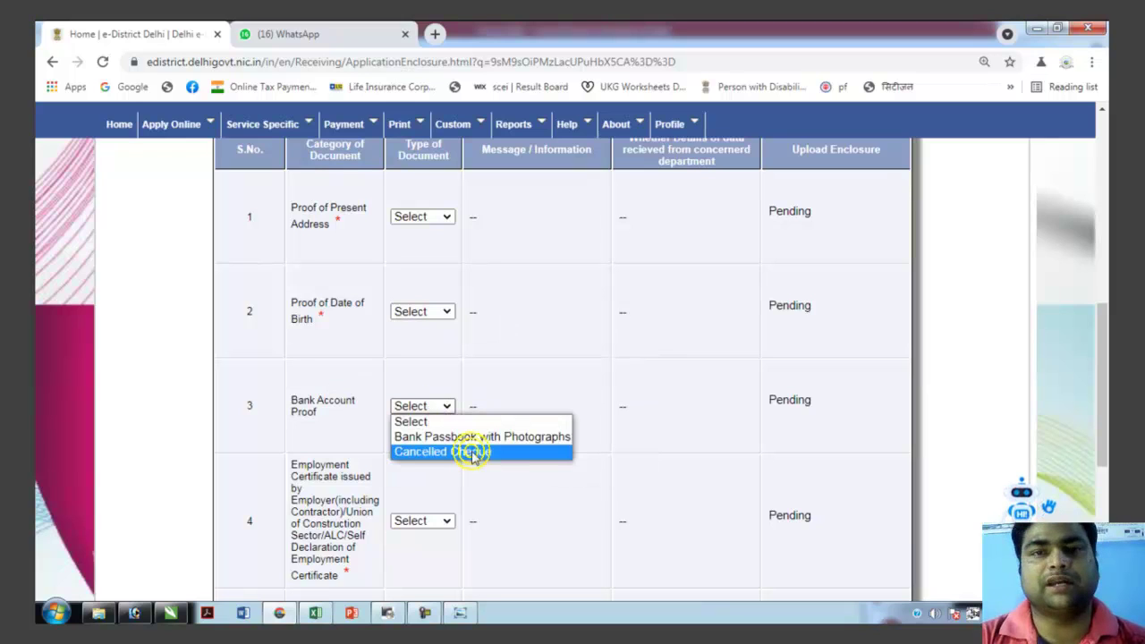
left_click(361, 436)
scroll(343, 437, "down", 2)
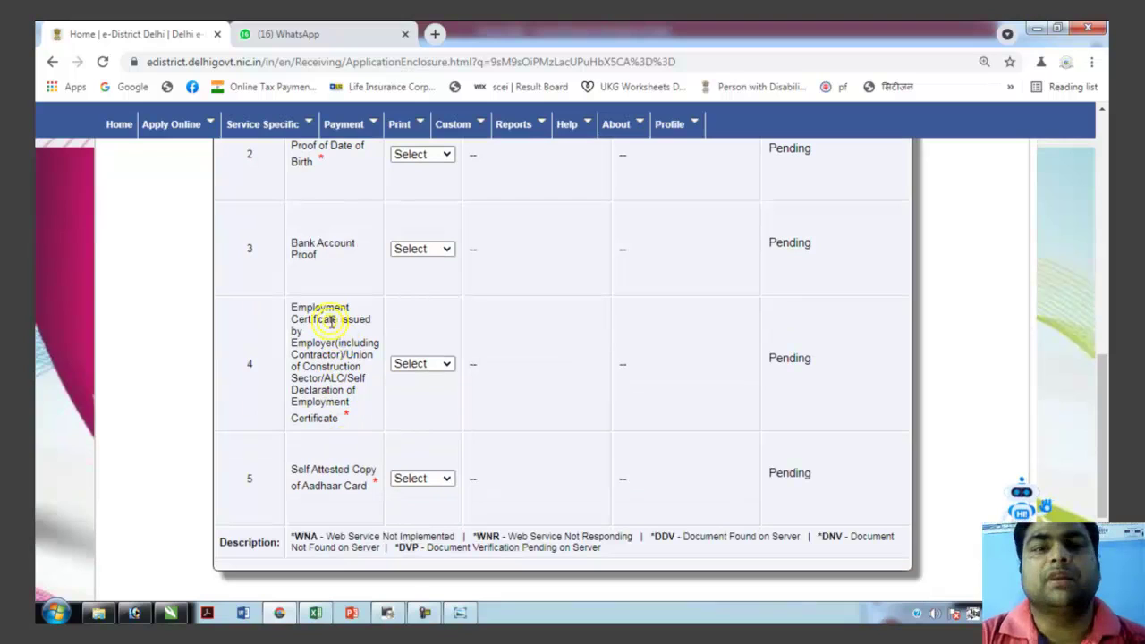
Choose 'Self Declaration of Employment Certificate' for the employment proof row and open its upload form.
left_click(423, 364)
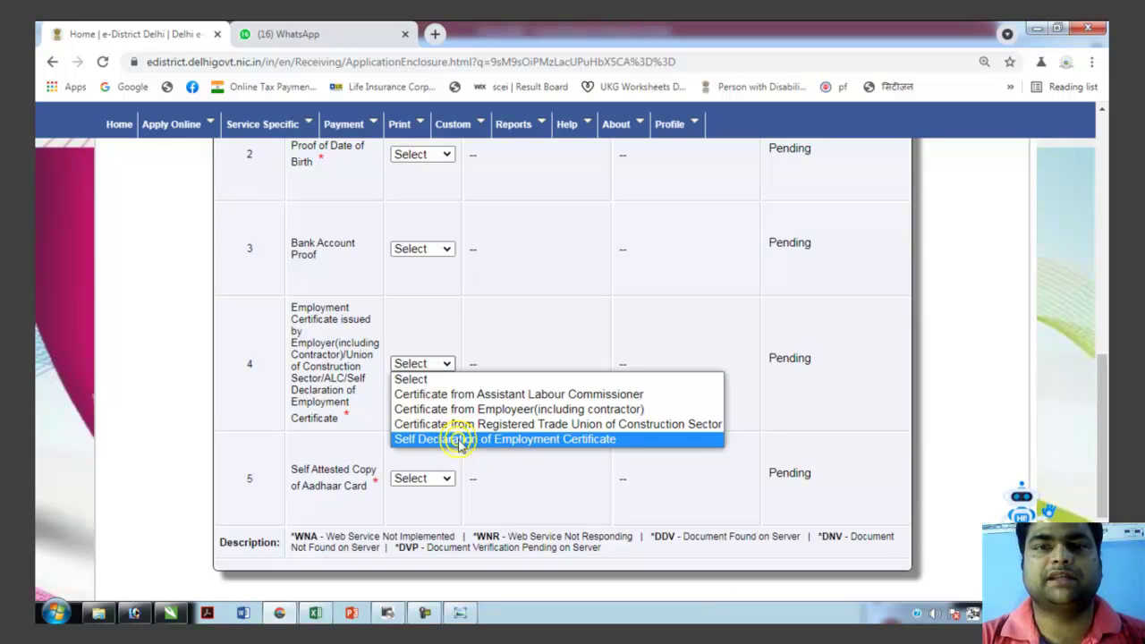
left_click(460, 439)
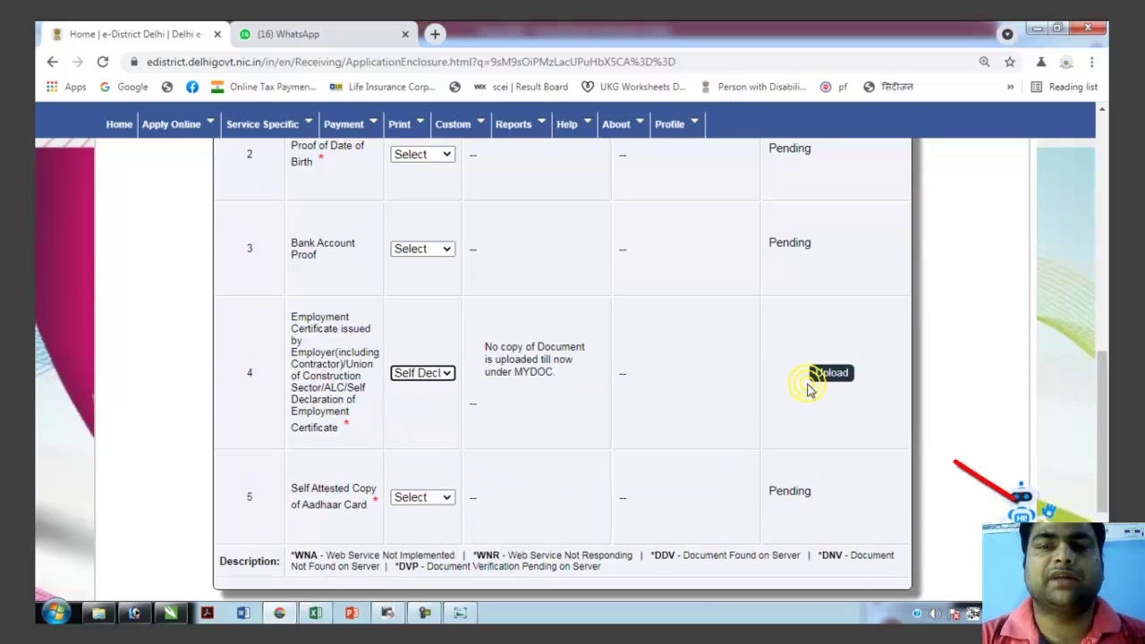
left_click(831, 374)
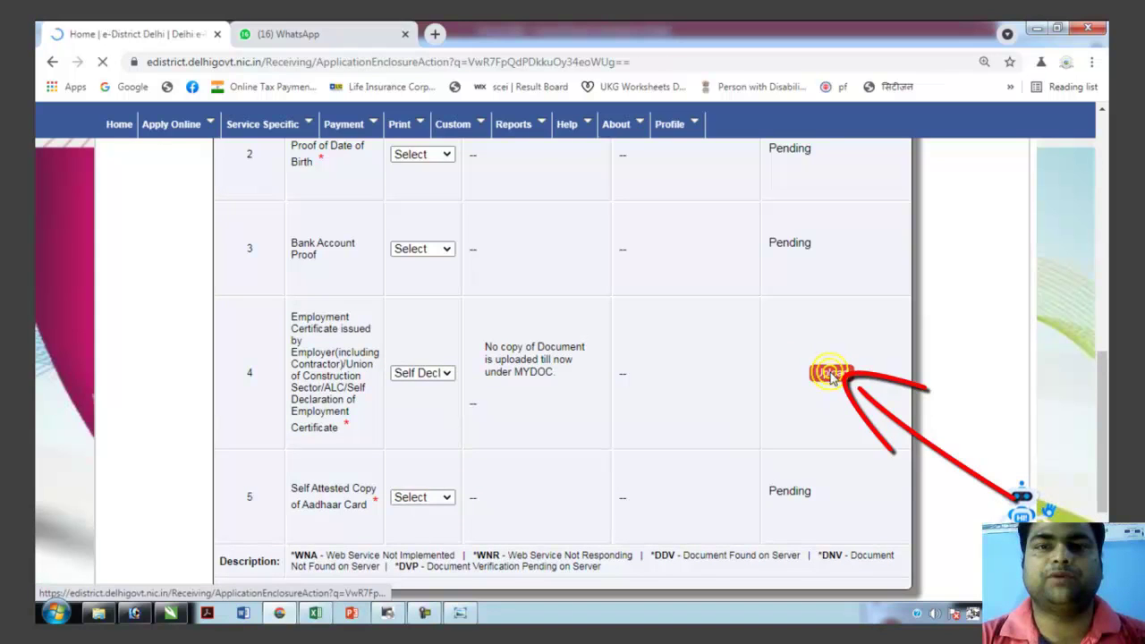
Download the Self-Certificate Regarding Employment template, then return to the e-District upload form.
scroll(572, 409, "down", 3)
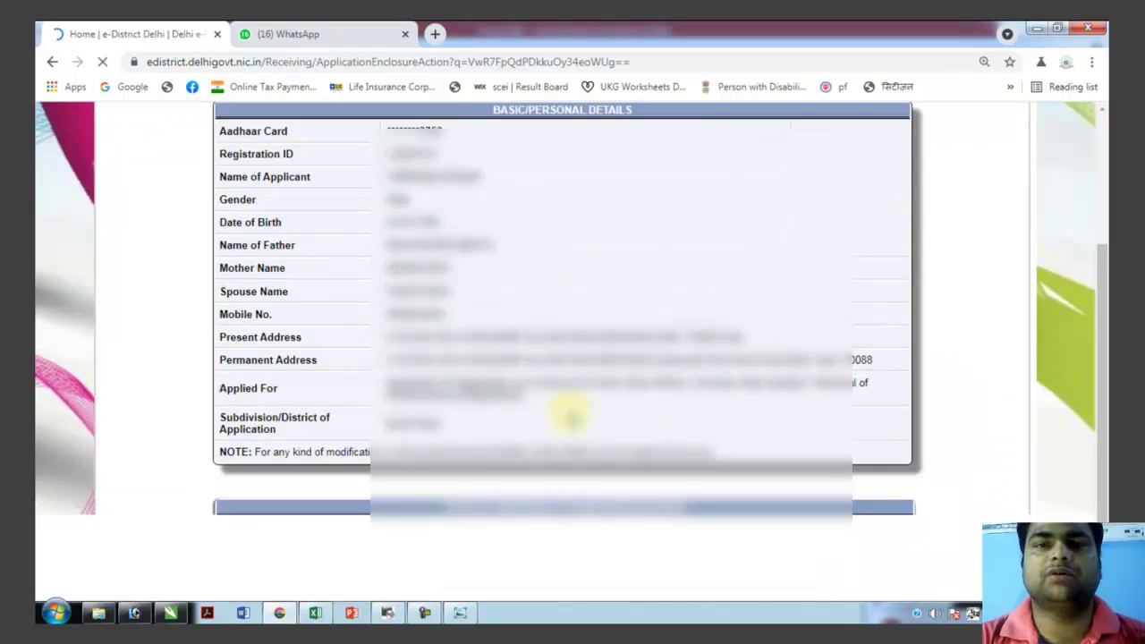
scroll(569, 413, "down", 3)
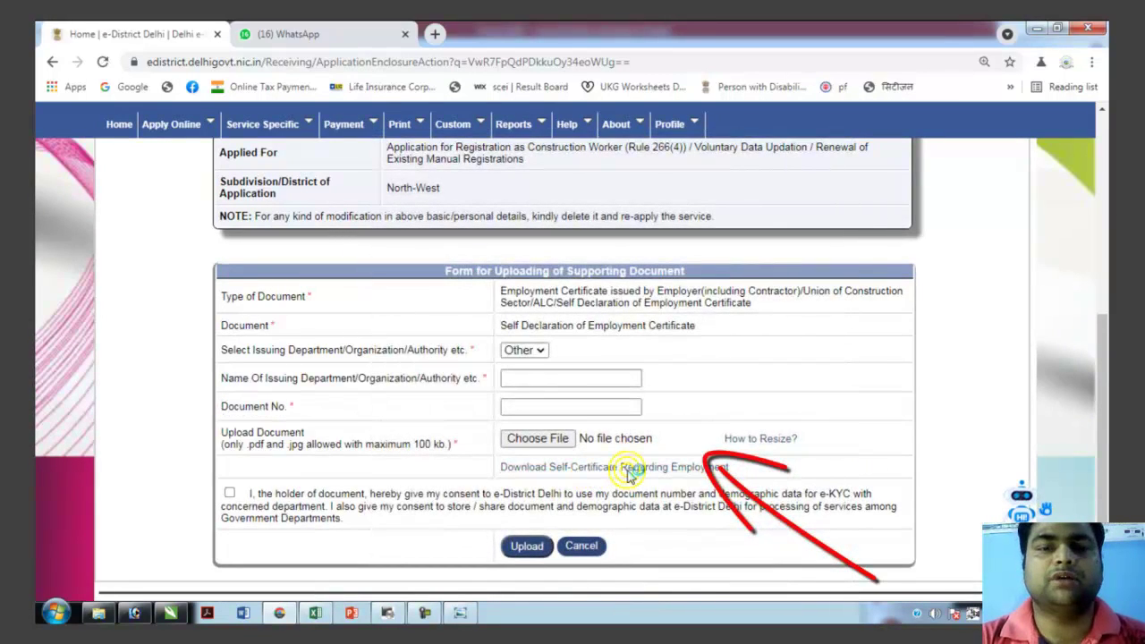
left_click(631, 474)
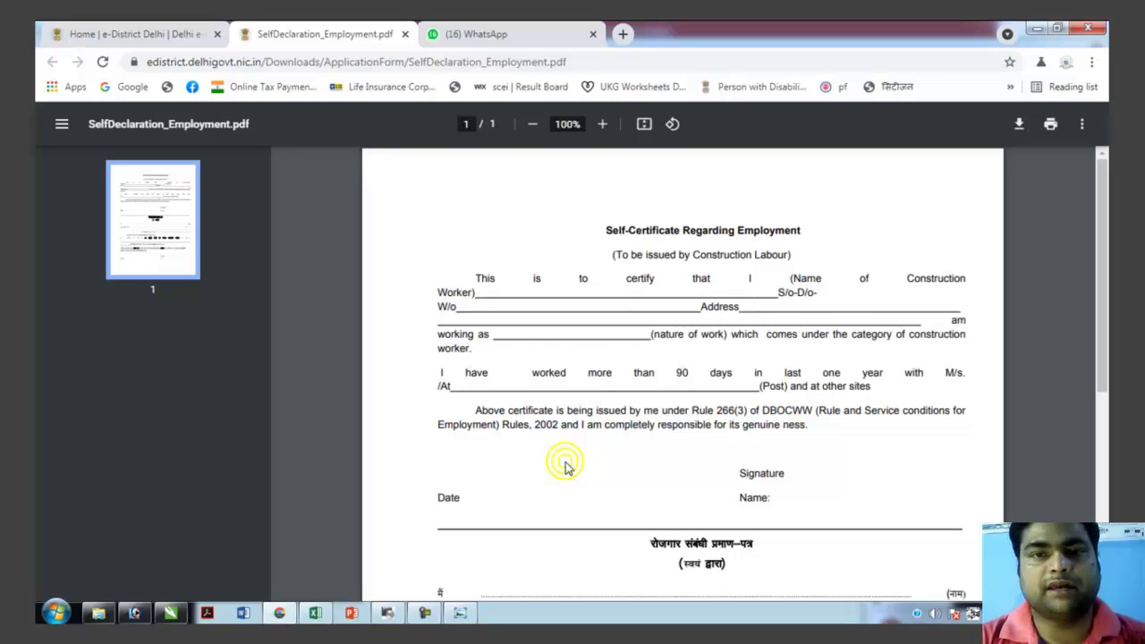
key("ctrl+shift+Tab")
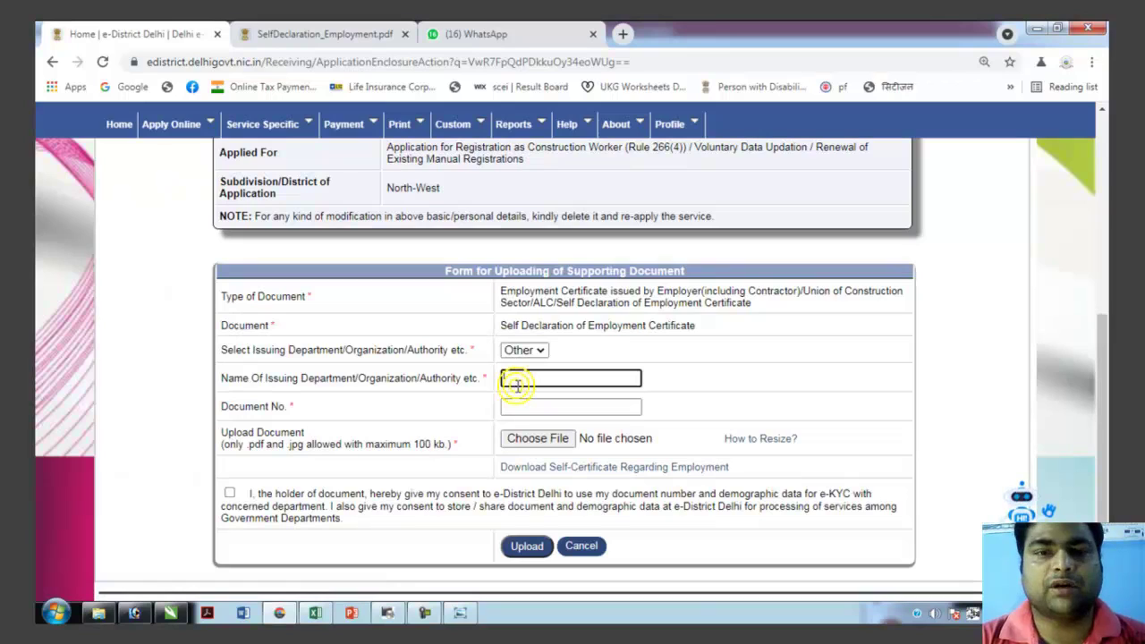
Enter DEPARTMENT as the issuing department and 02000 as the document number.
type("O")
type("EPARTMENT")
key("Tab")
type("02000")
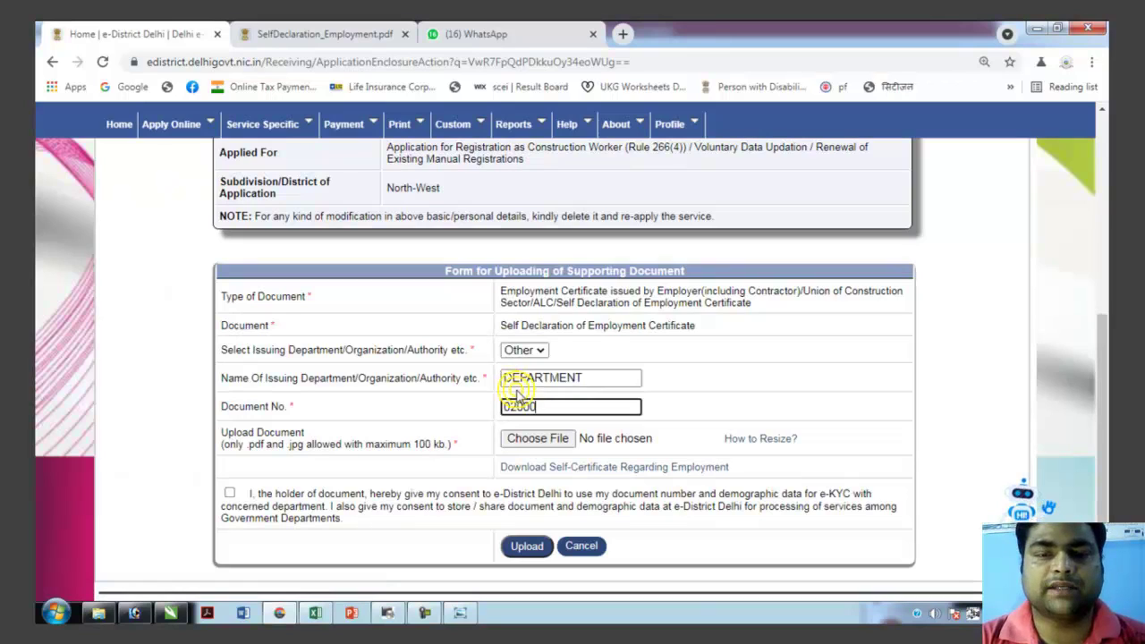
Attach DEC 1.jpg, give e-KYC consent and upload the self-declaration.
left_click(529, 444)
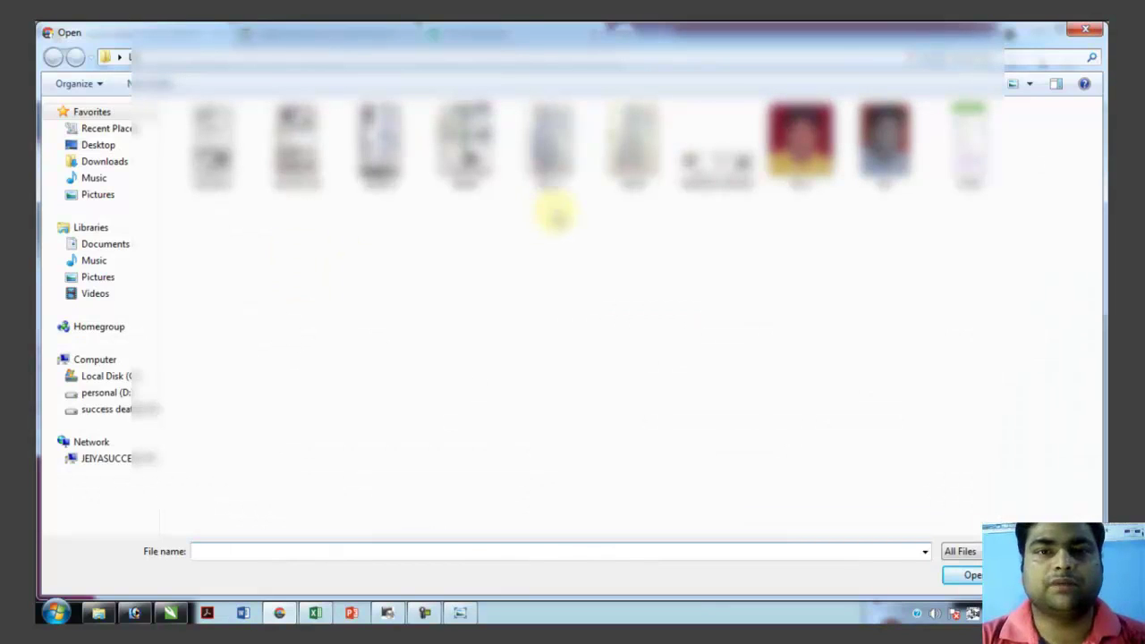
left_click(553, 157)
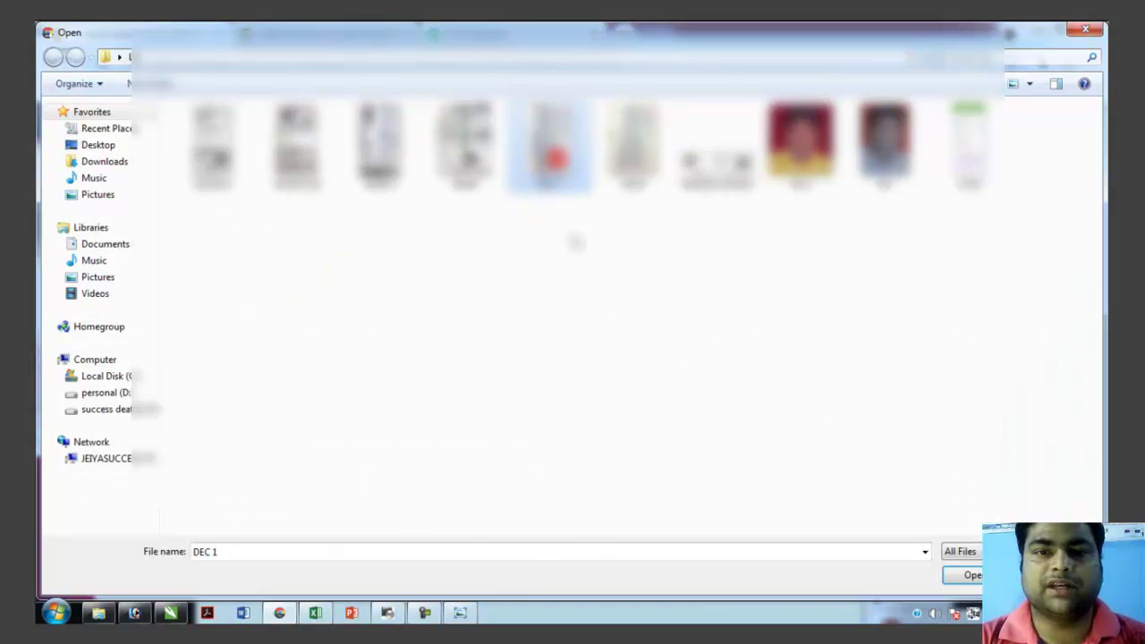
left_click(966, 576)
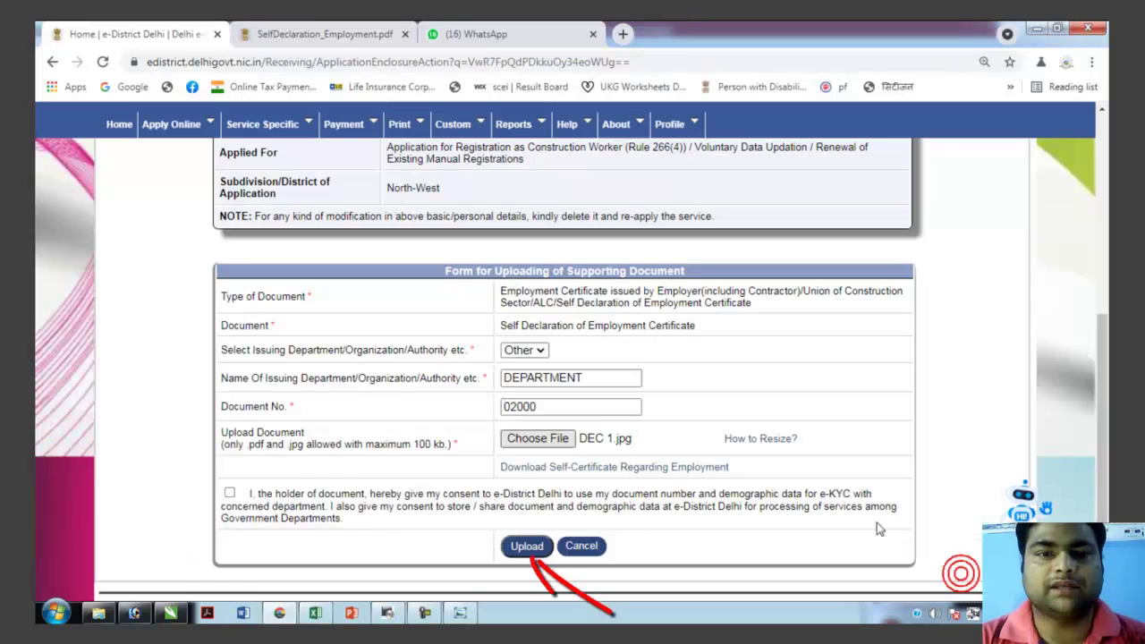
left_click(229, 493)
left_click(527, 546)
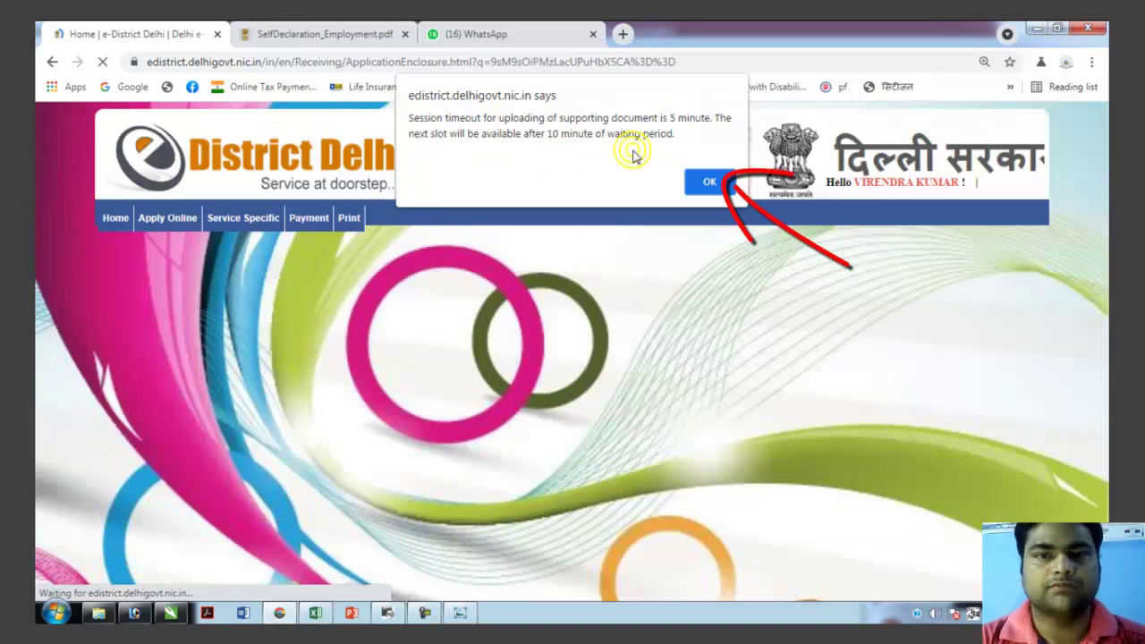
Dismiss the timeout alert and continue past the SBI payment QR page to the Form for Final Submit.
left_click(705, 181)
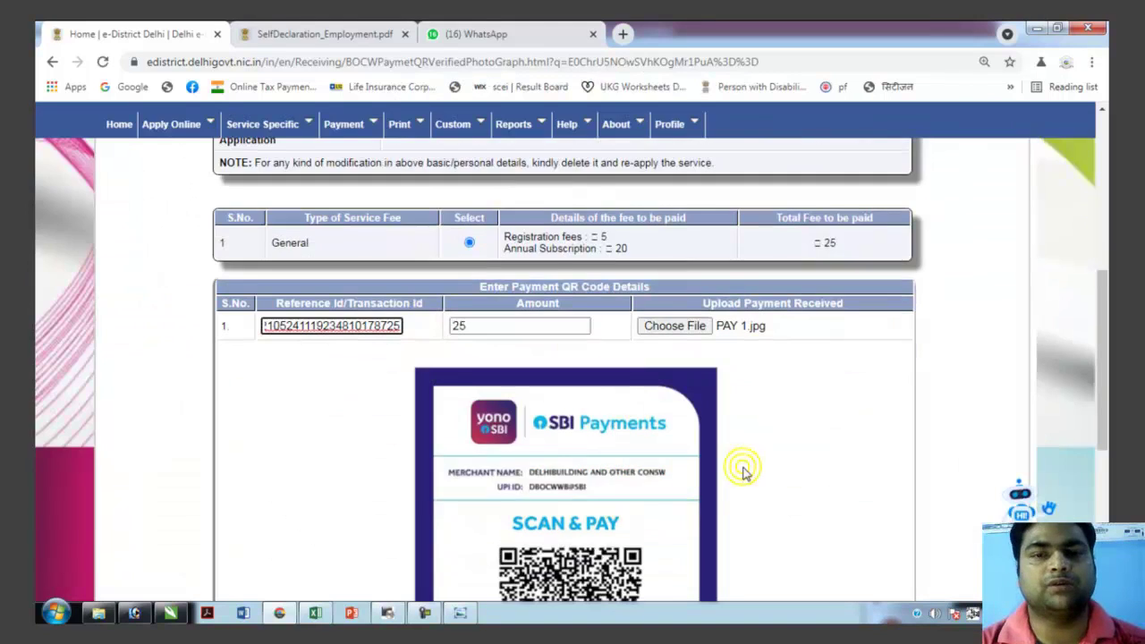
scroll(716, 492, "down", 1)
scroll(685, 528, "down", 2)
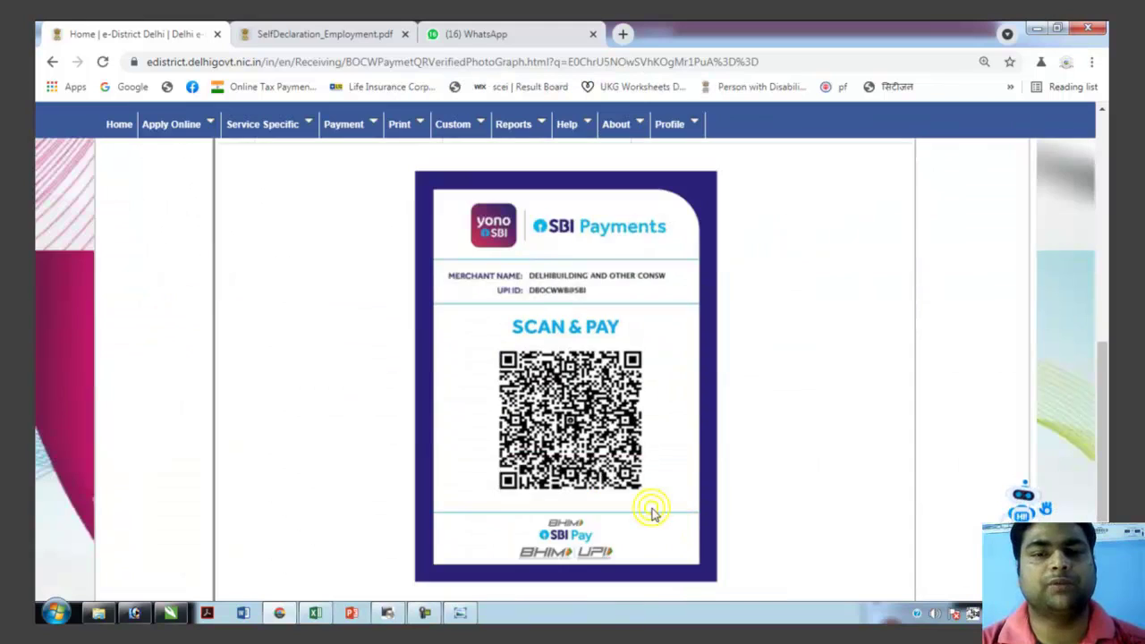
scroll(670, 507, "down", 2)
left_click(565, 469)
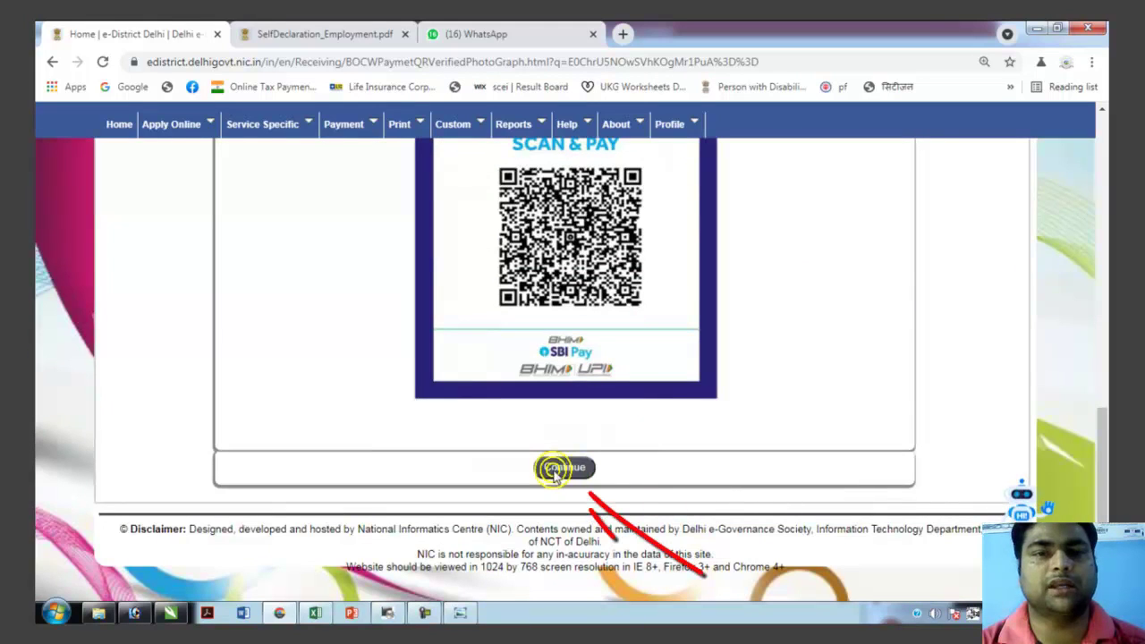
left_click(564, 468)
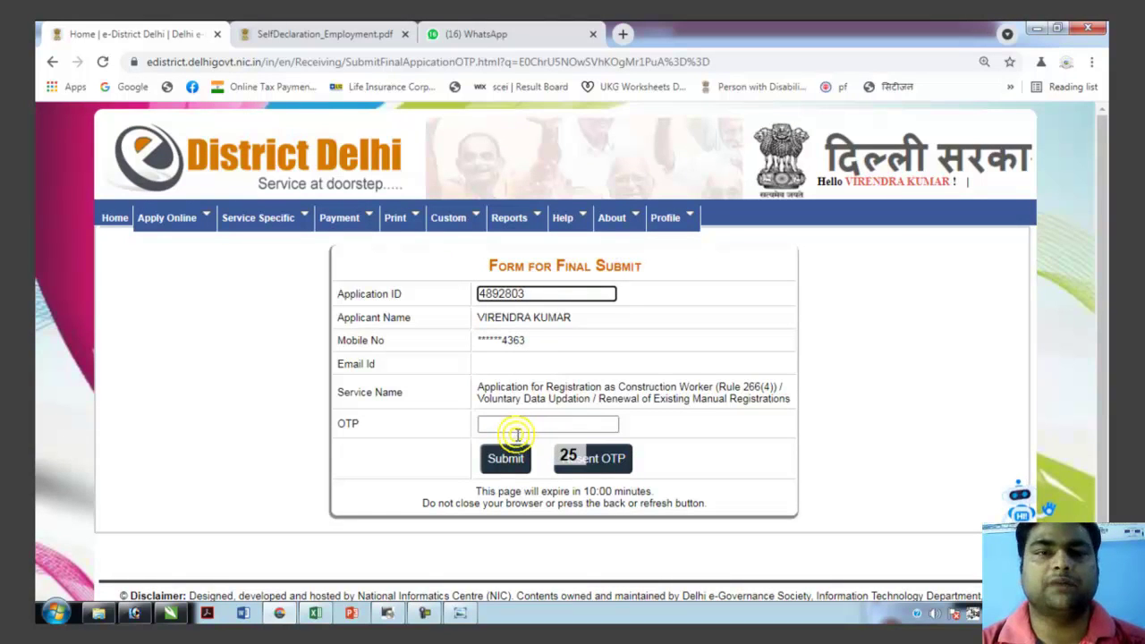
Enter the received OTP and submit the construction worker registration.
left_click(517, 425)
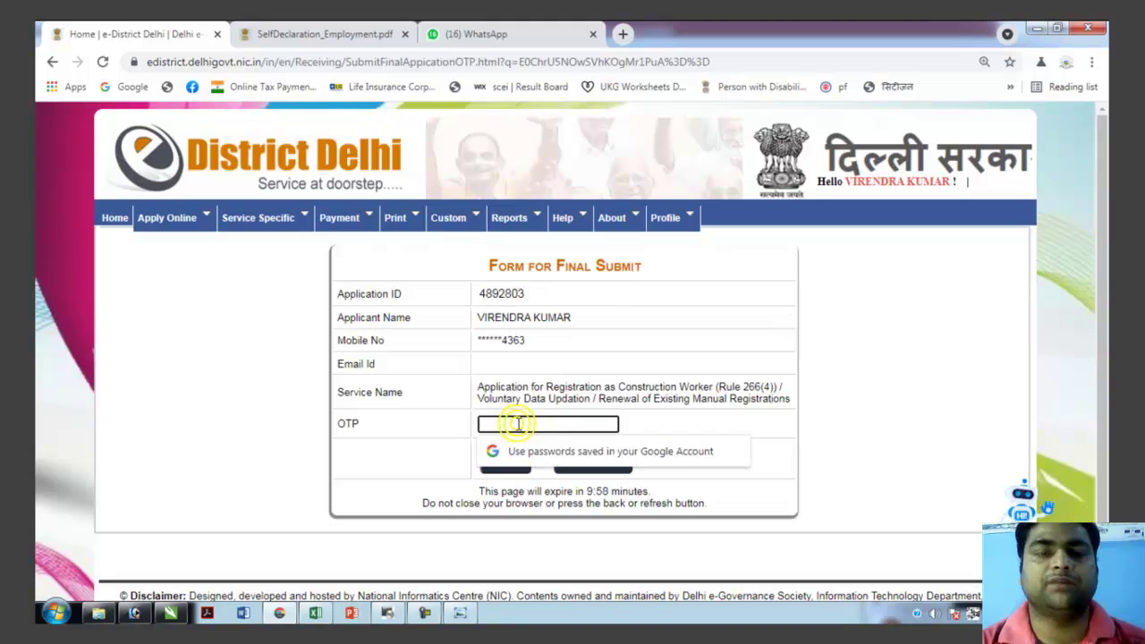
type("1")
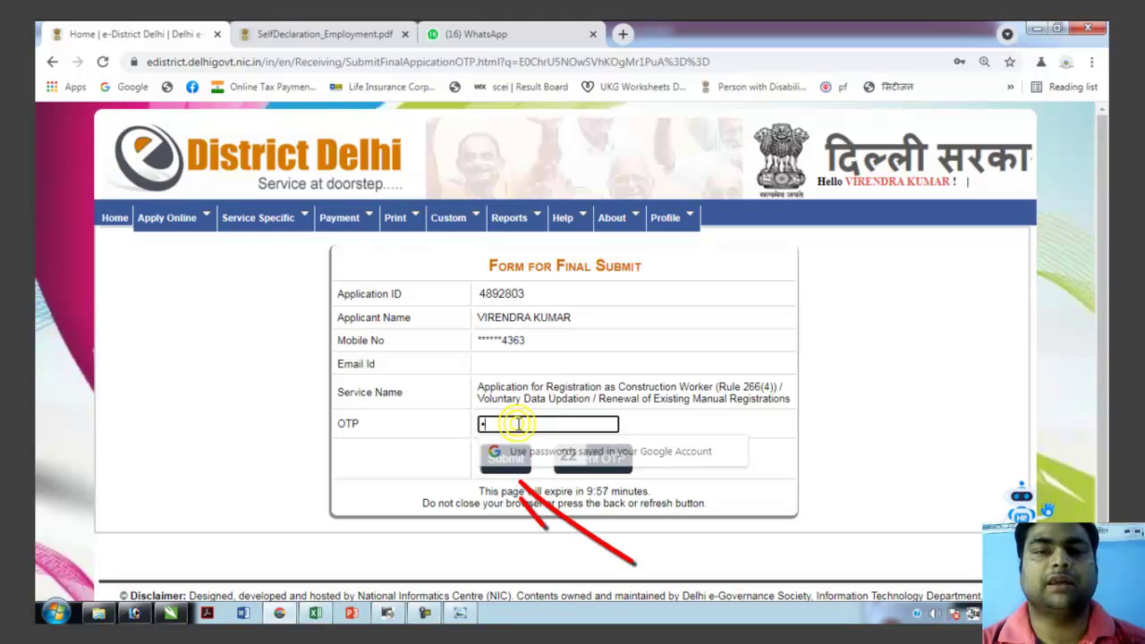
type("234")
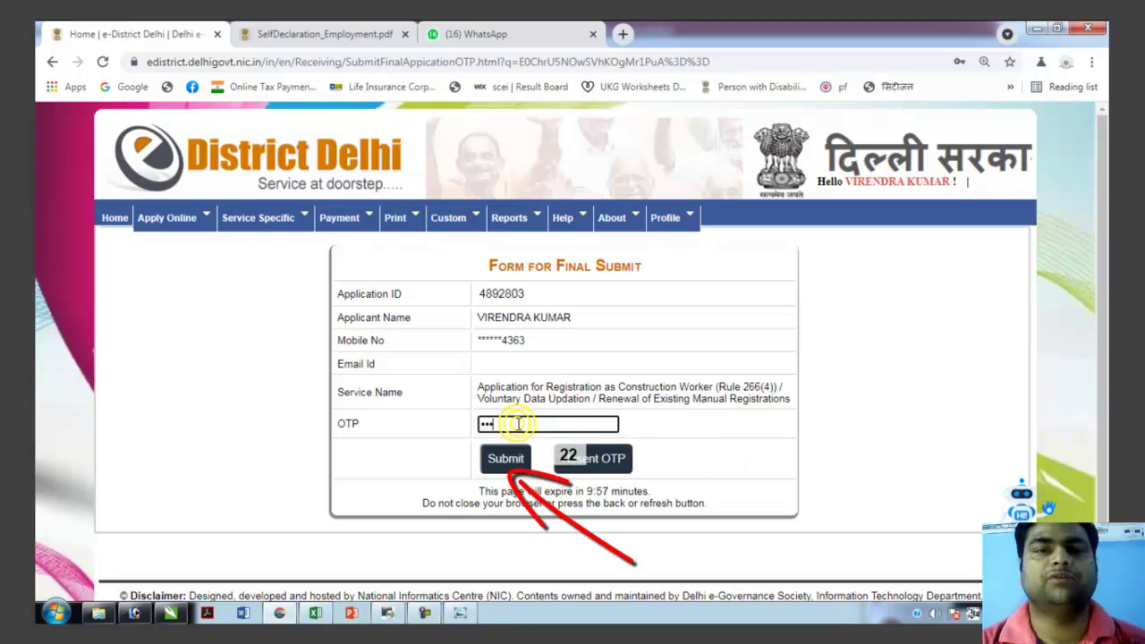
left_click(510, 458)
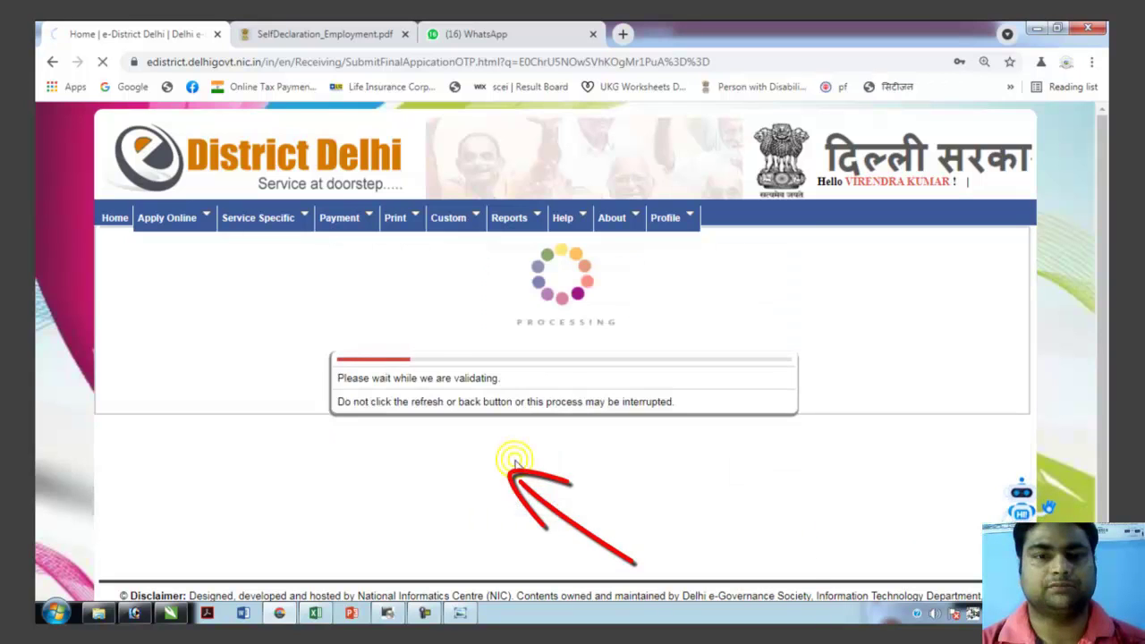